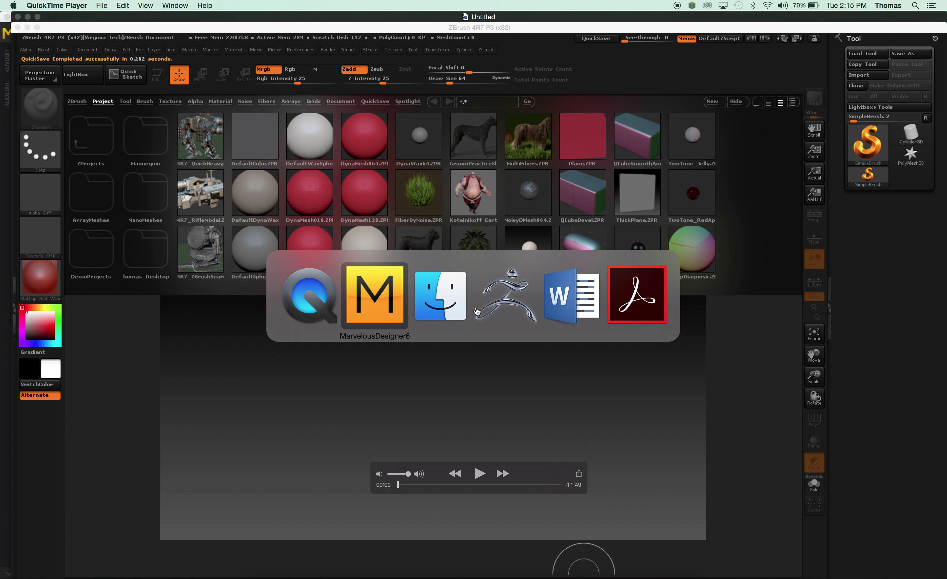
# Step: Look over the empty Marvelous Designer 6 scene, then switch to ZBrush
pyautogui.press('super+Tab')
pyautogui.click(477, 311)
pyautogui.press('super+Tab')
pyautogui.press('super+Tab')
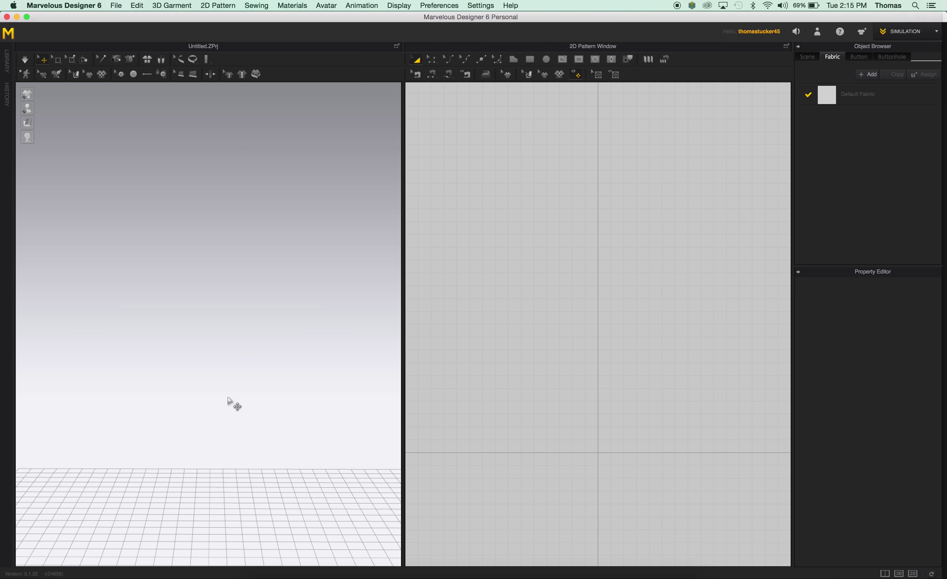
pyautogui.press('super+Tab')
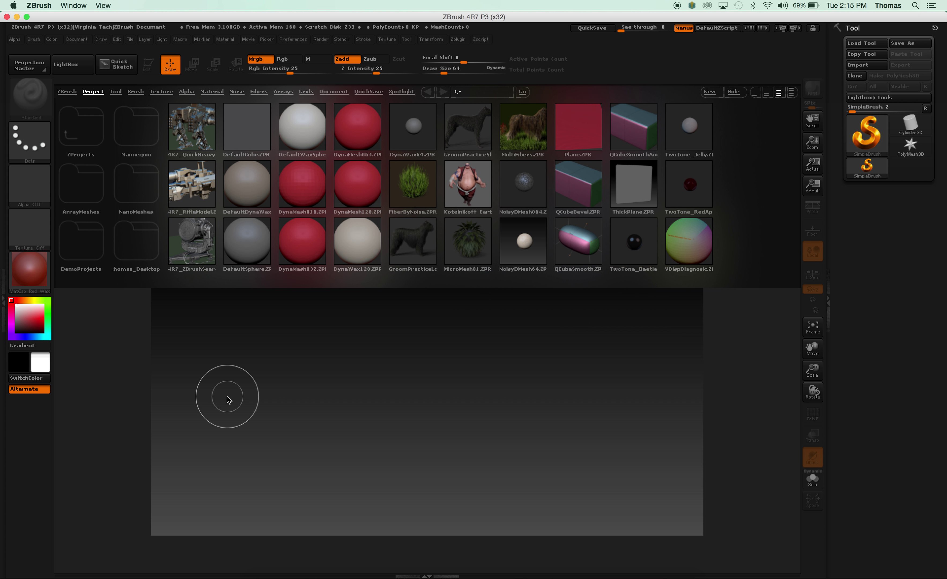
# Step: Load Julie.ZTL from LightBox's Tool tab and draw the figure standing on the canvas
pyautogui.click(116, 91)
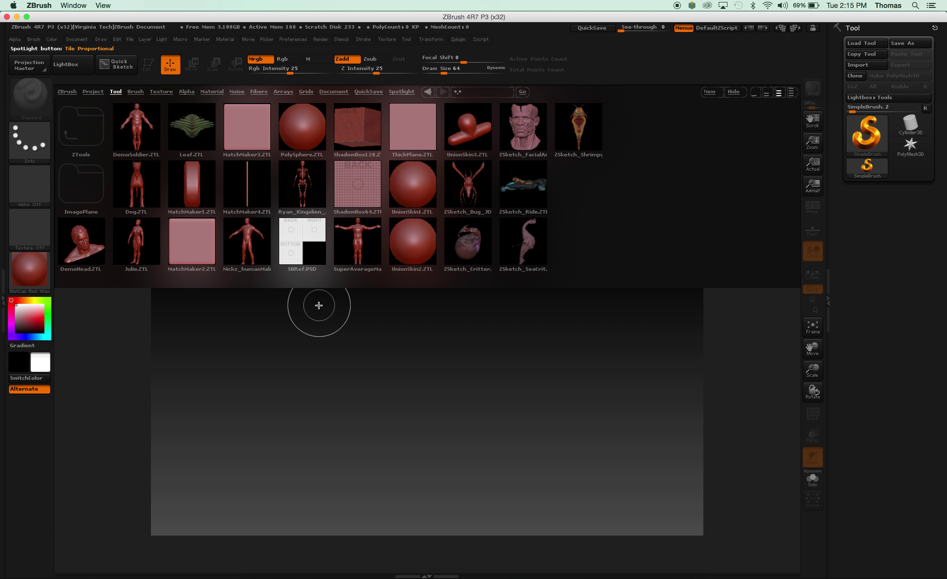
pyautogui.doubleClick(137, 243)
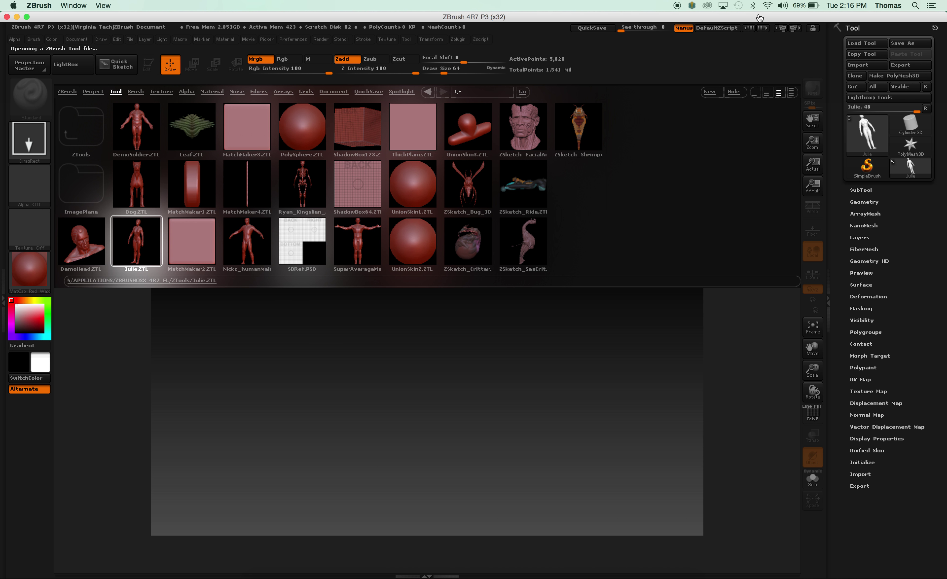
pyautogui.moveTo(759, 16); pyautogui.dragTo(643, 16)
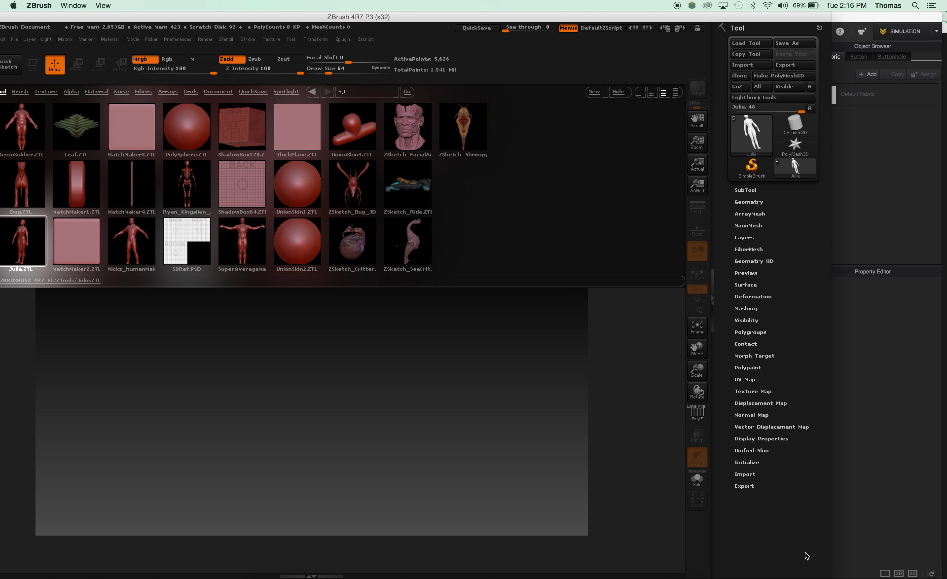
pyautogui.moveTo(832, 575); pyautogui.dragTo(911, 575)
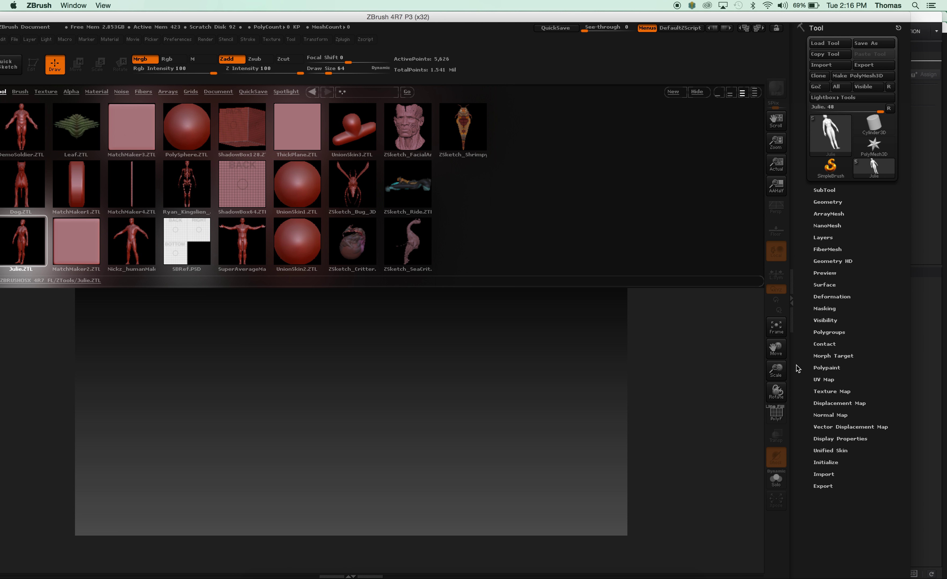
pyautogui.click(696, 91)
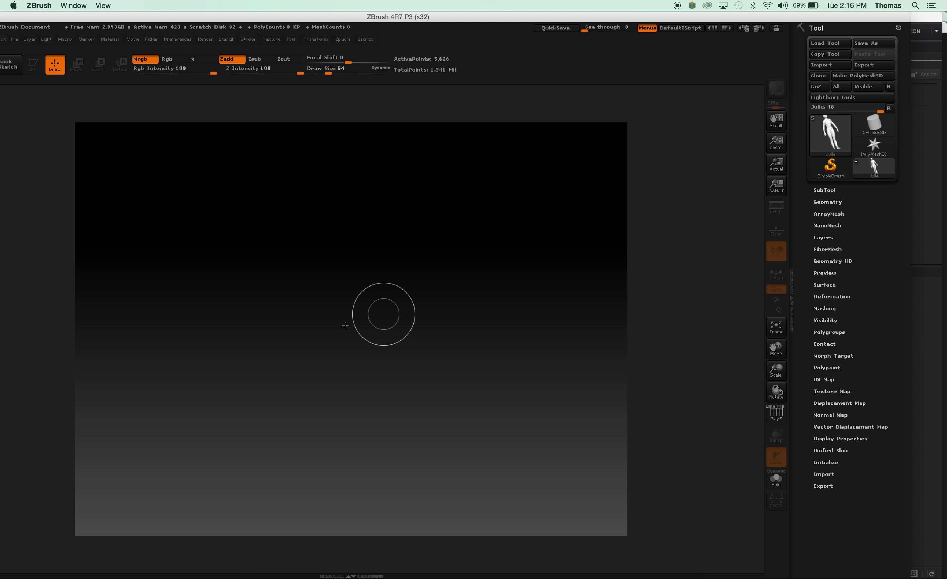
pyautogui.moveTo(250, 247)
pyautogui.mouseDown()
pyautogui.moveTo(377, 351)
pyautogui.moveTo(379, 405)
pyautogui.moveTo(255, 399)
pyautogui.mouseUp()
# Step: Turn on Edit mode for the Julie figure and fit the ZBrush window on screen
pyautogui.press('t')
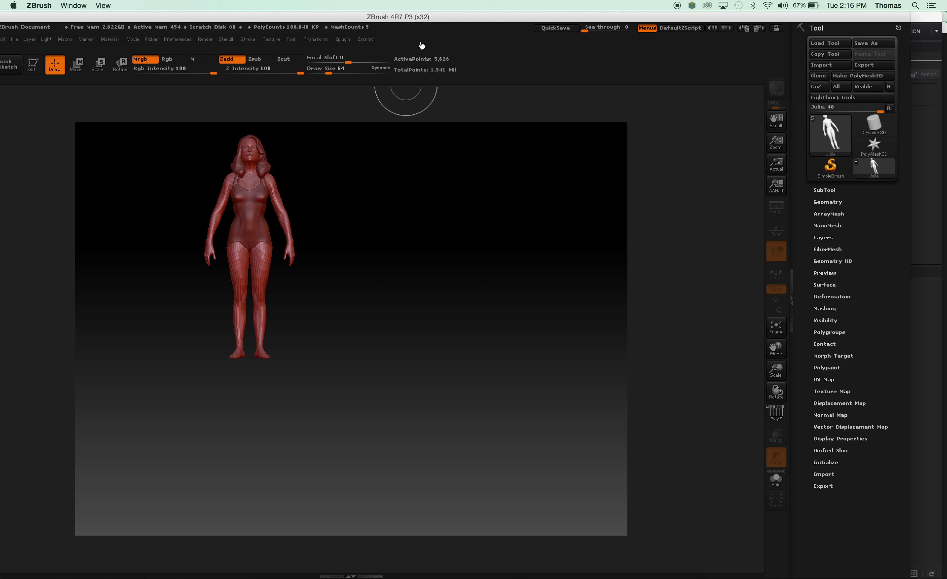
pyautogui.moveTo(428, 18); pyautogui.dragTo(562, 15)
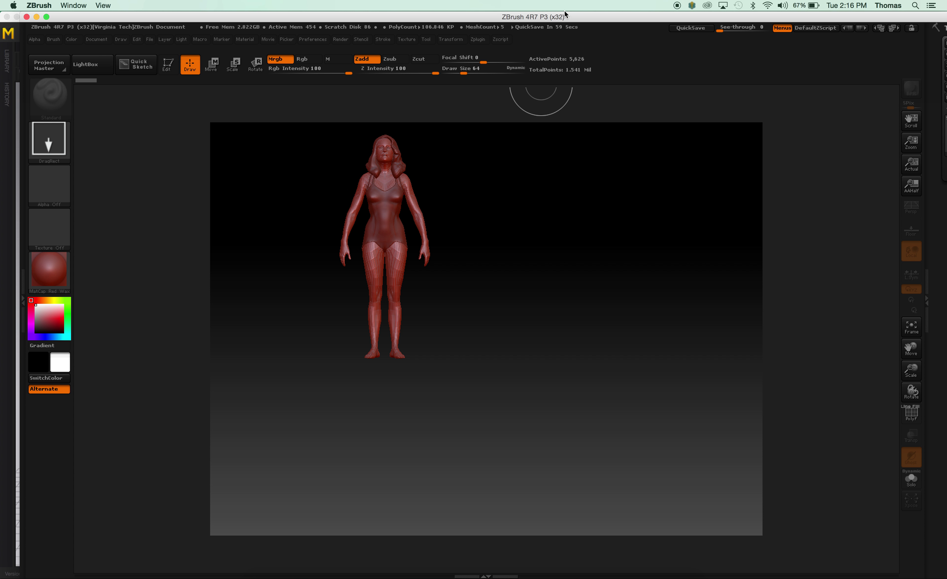
pyautogui.click(168, 64)
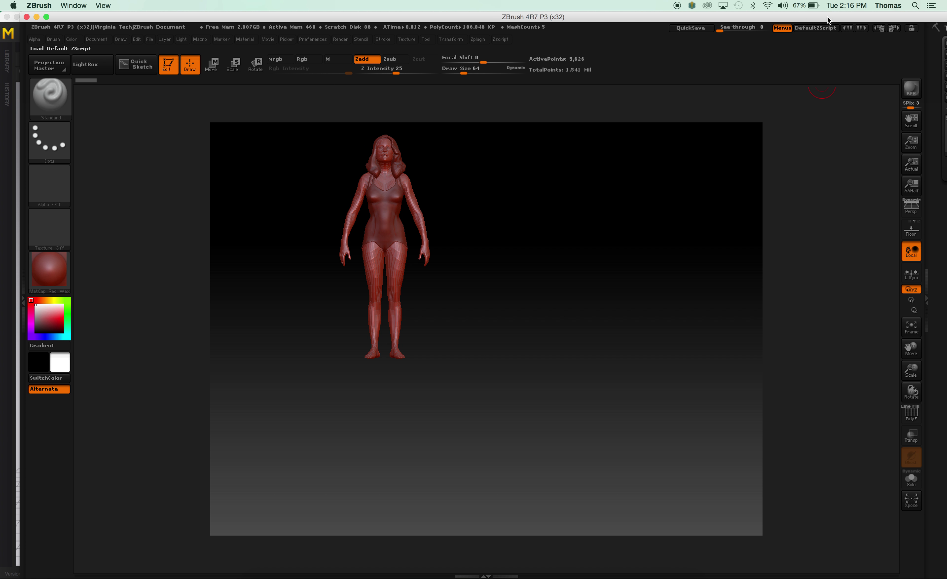
pyautogui.moveTo(827, 18); pyautogui.dragTo(678, 17)
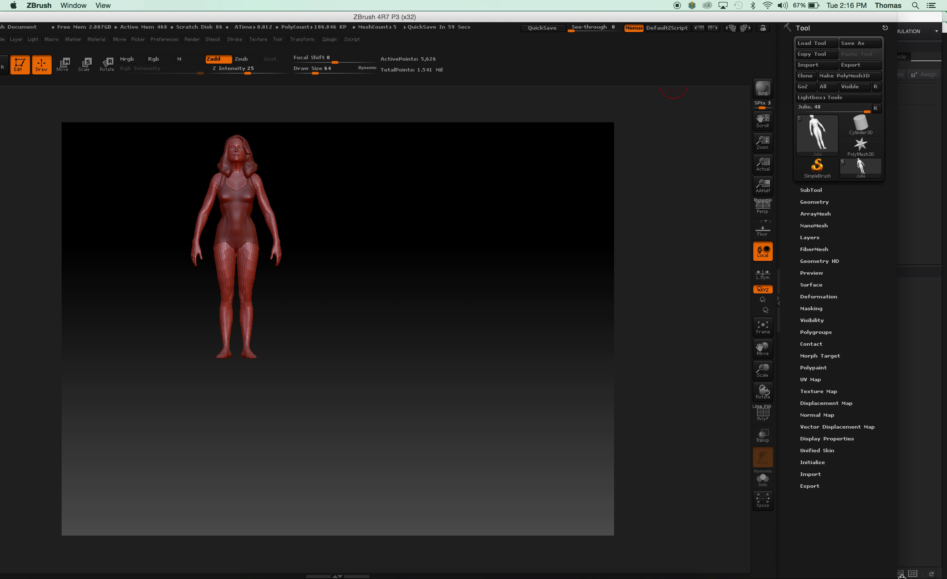
pyautogui.moveTo(890, 576); pyautogui.dragTo(764, 575)
pyautogui.moveTo(613, 19); pyautogui.dragTo(760, 17)
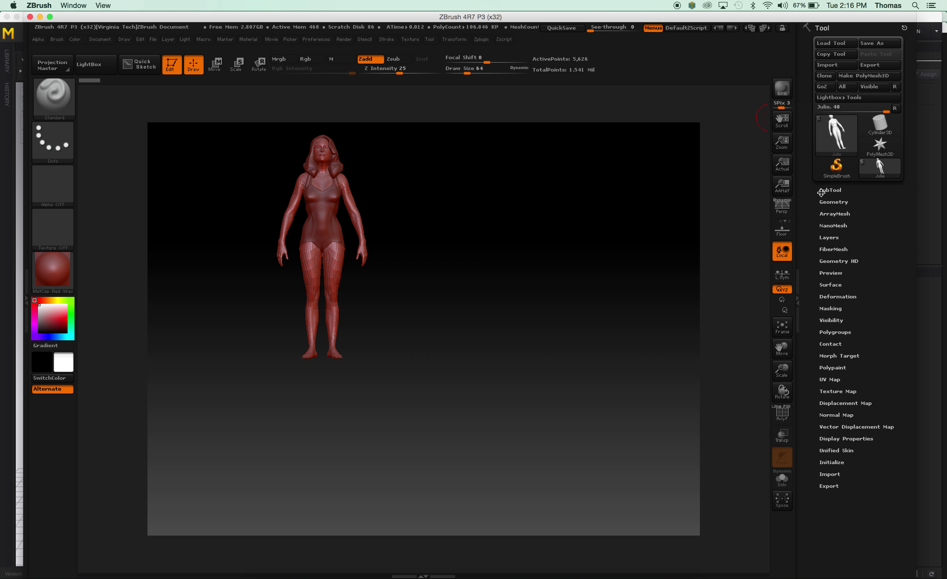
# Step: Delete the Hair subtool and reselect the Julie body subtool
pyautogui.click(827, 190)
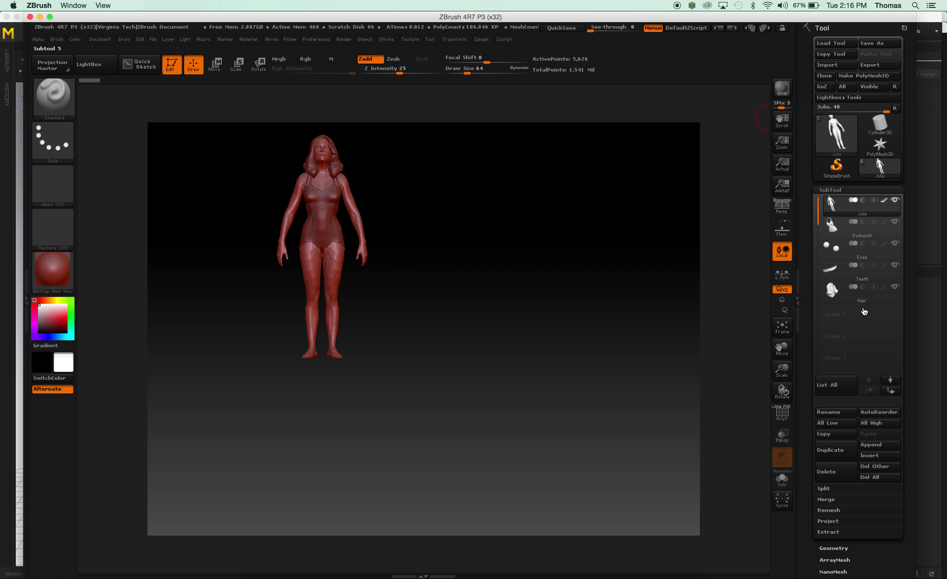
pyautogui.click(863, 300)
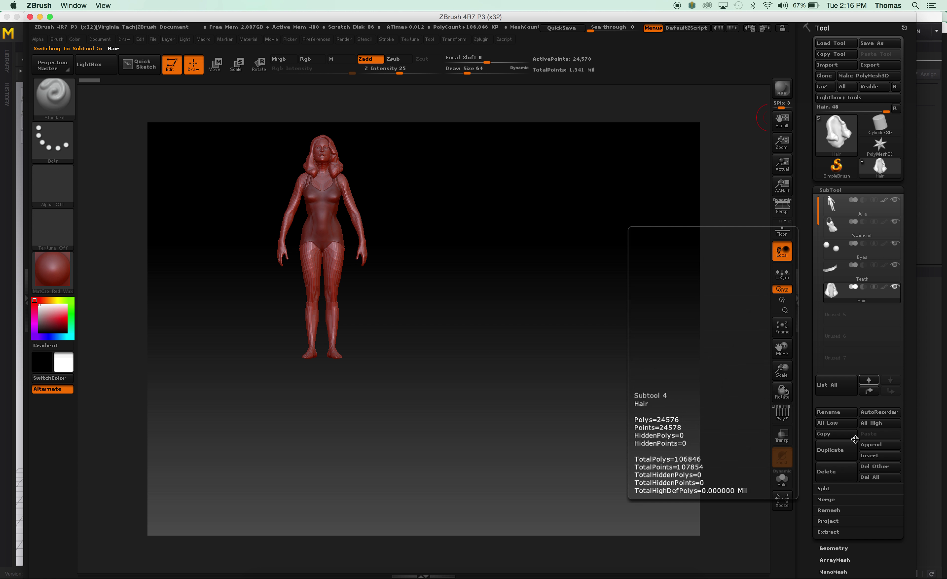
pyautogui.click(846, 474)
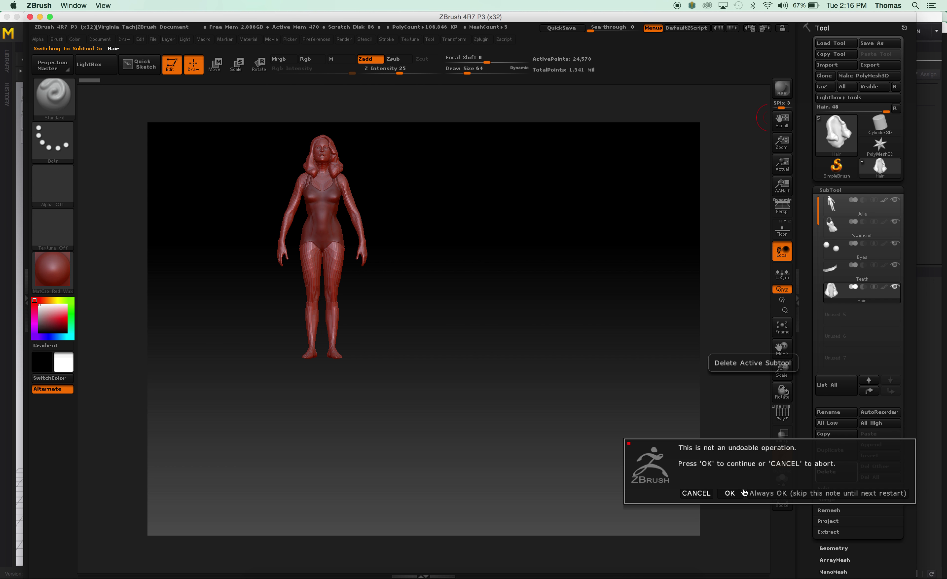
pyautogui.click(729, 492)
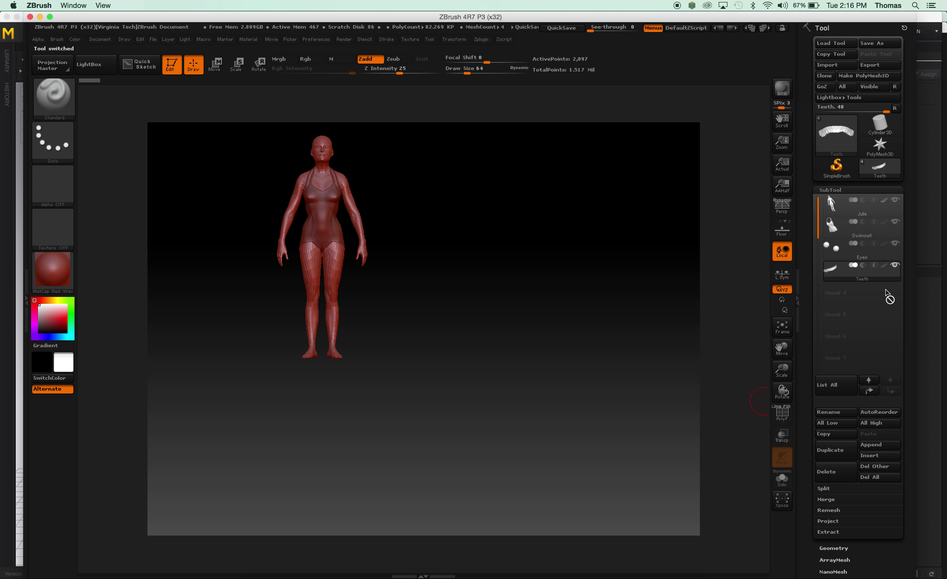
pyautogui.click(864, 215)
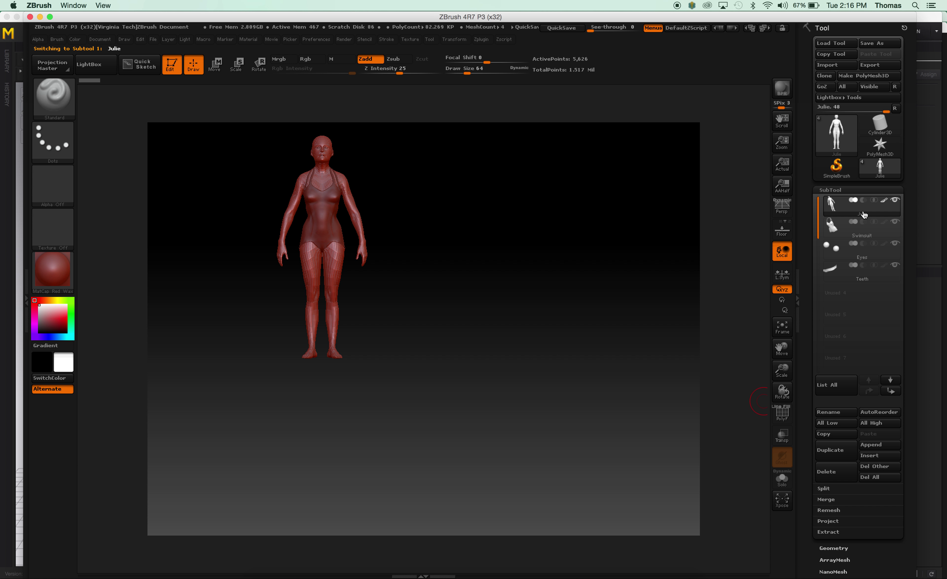
# Step: Export the Julie body as a_she.obj to the Desktop and return to Marvelous Designer
pyautogui.click(879, 65)
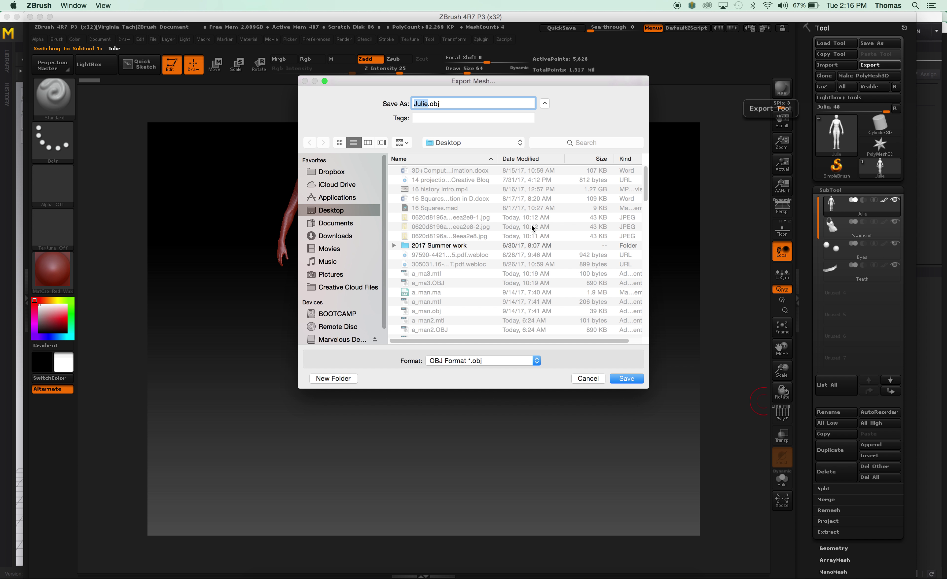
pyautogui.write('a_she')
pyautogui.click(617, 380)
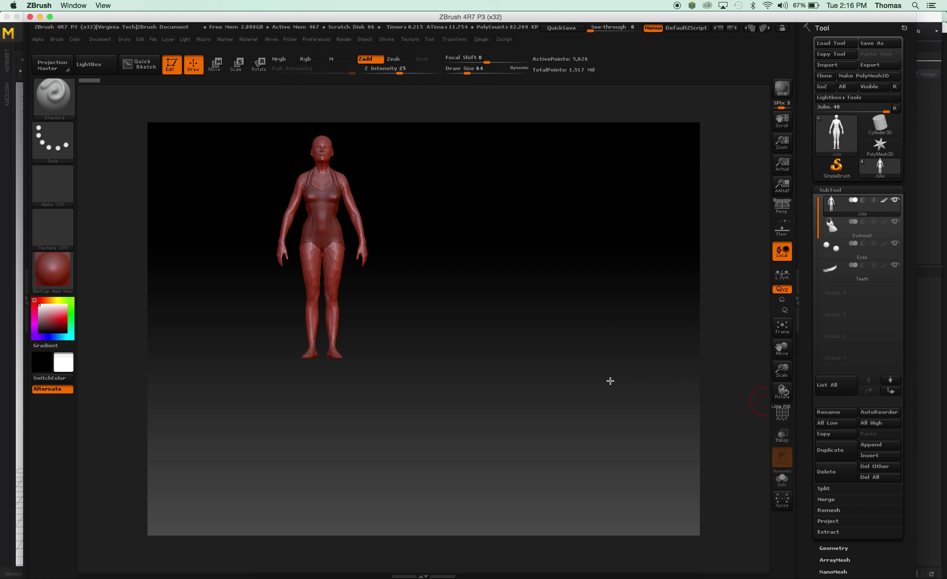
pyautogui.press('super+Tab')
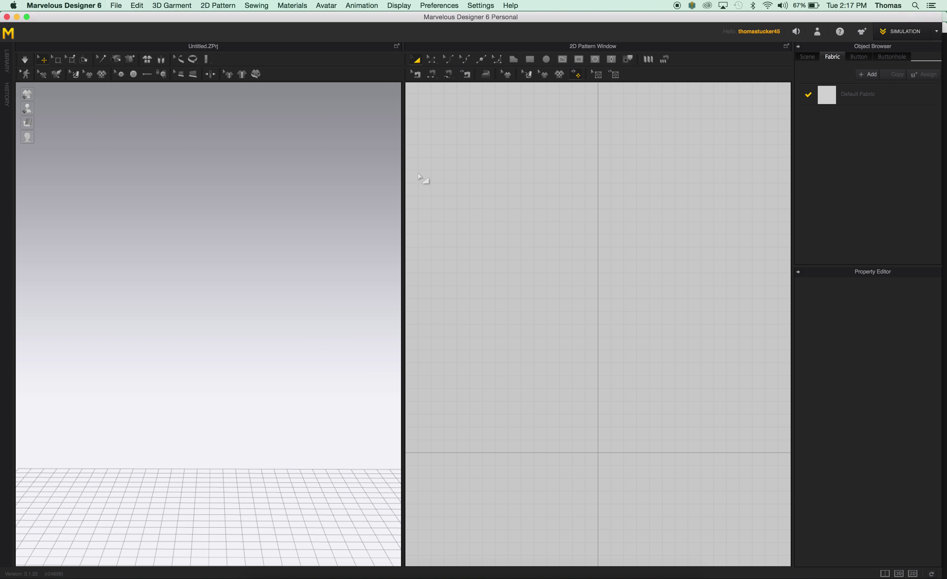
# Step: Start an OBJ import and select a_she.OBJ from the Desktop folder
pyautogui.click(120, 6)
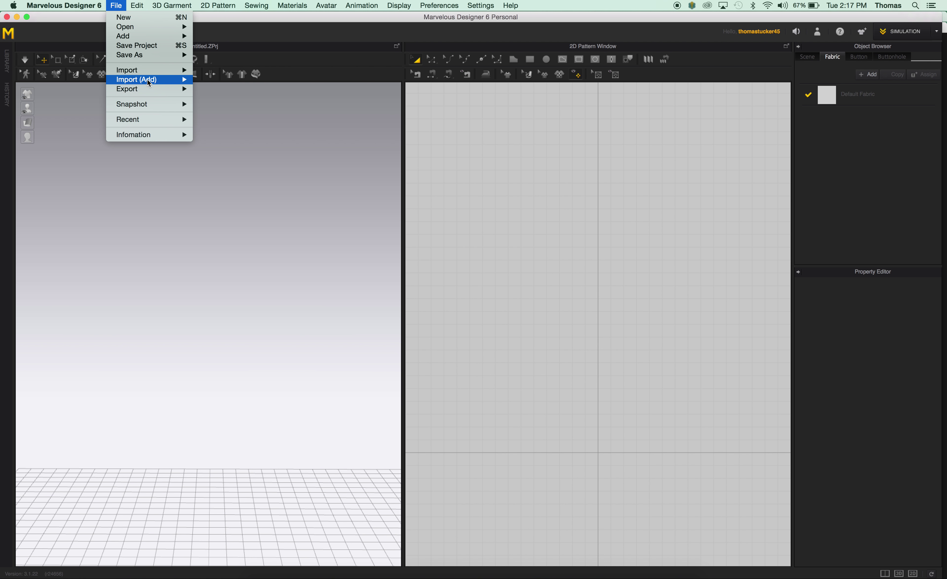
pyautogui.moveTo(149, 70)
pyautogui.click(243, 69)
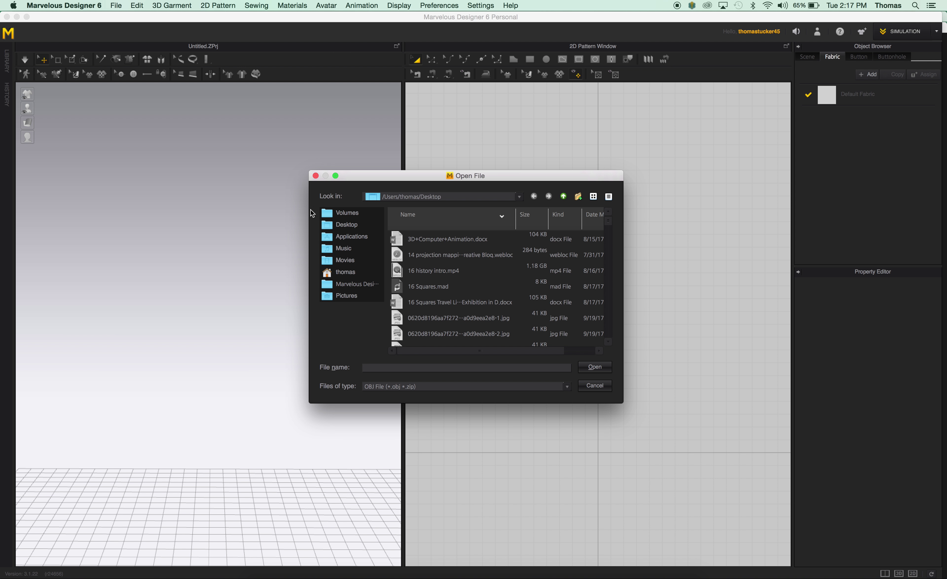
pyautogui.moveTo(382, 172); pyautogui.dragTo(282, 137)
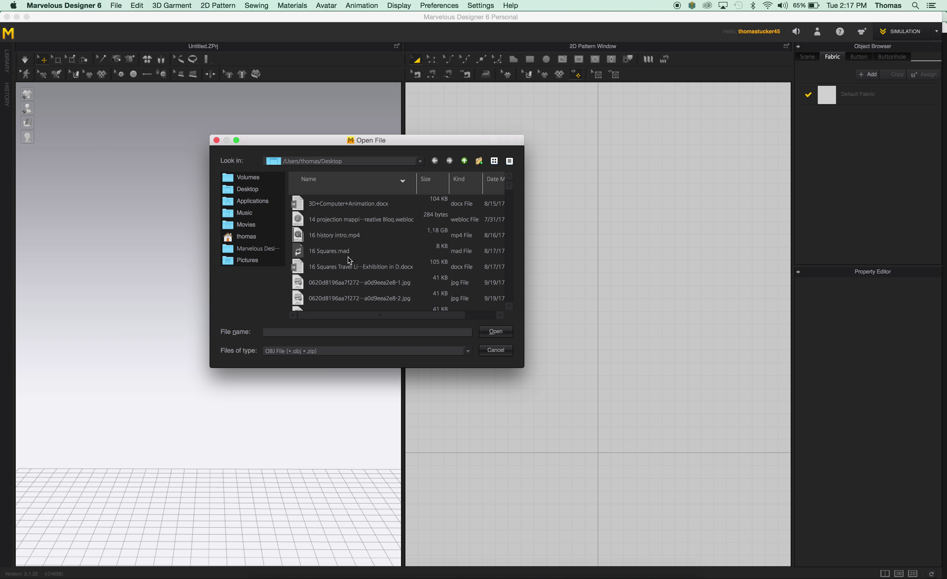
pyautogui.click(255, 193)
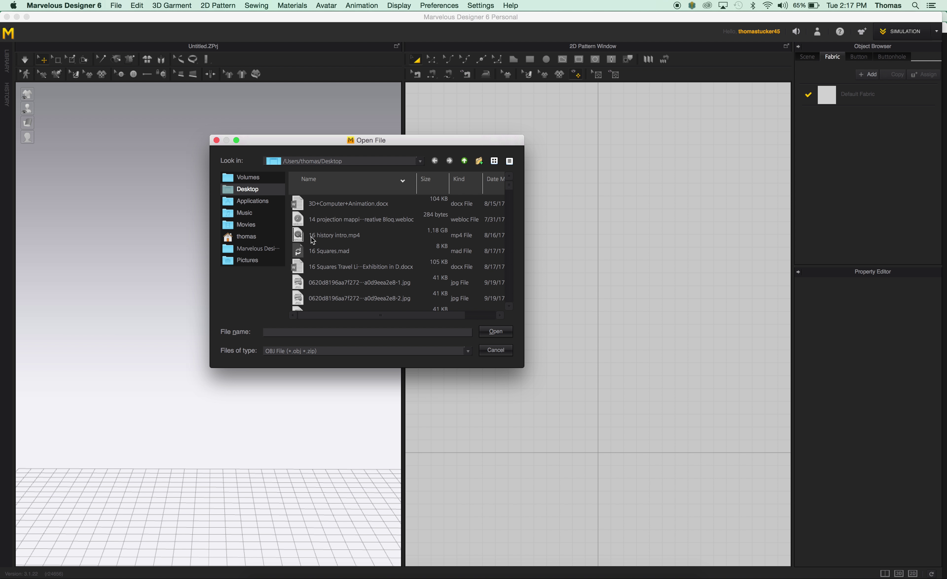
pyautogui.scroll(-5, 338, 253)
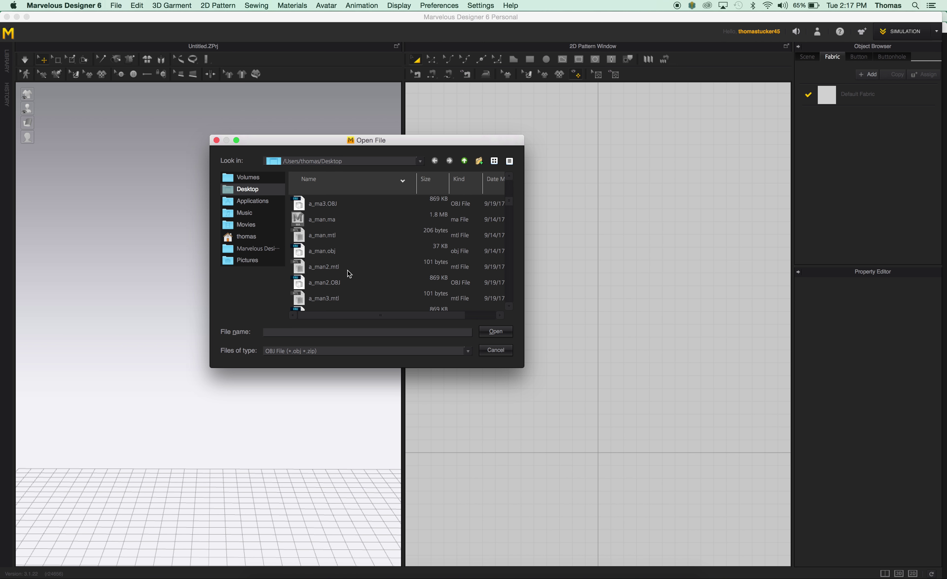
pyautogui.scroll(-3, 348, 274)
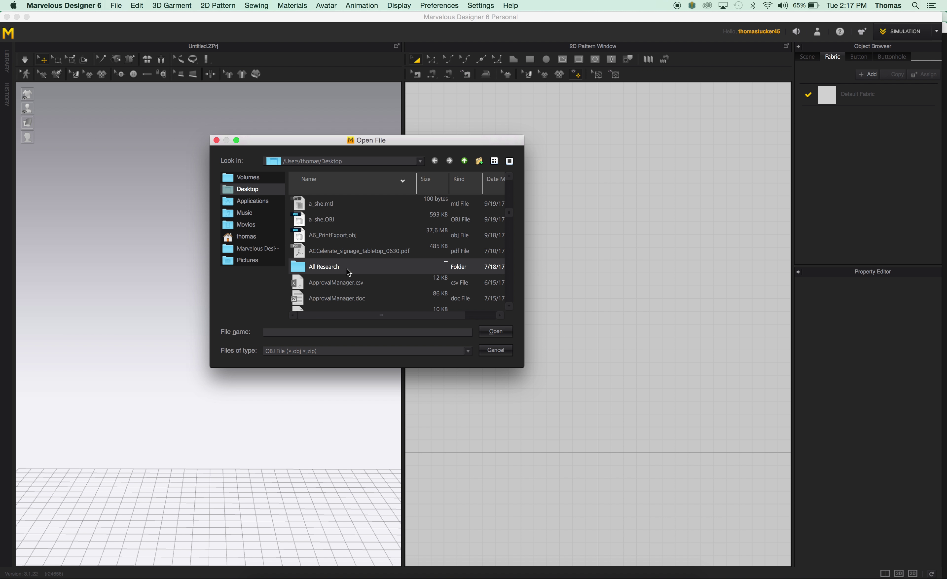
pyautogui.click(346, 221)
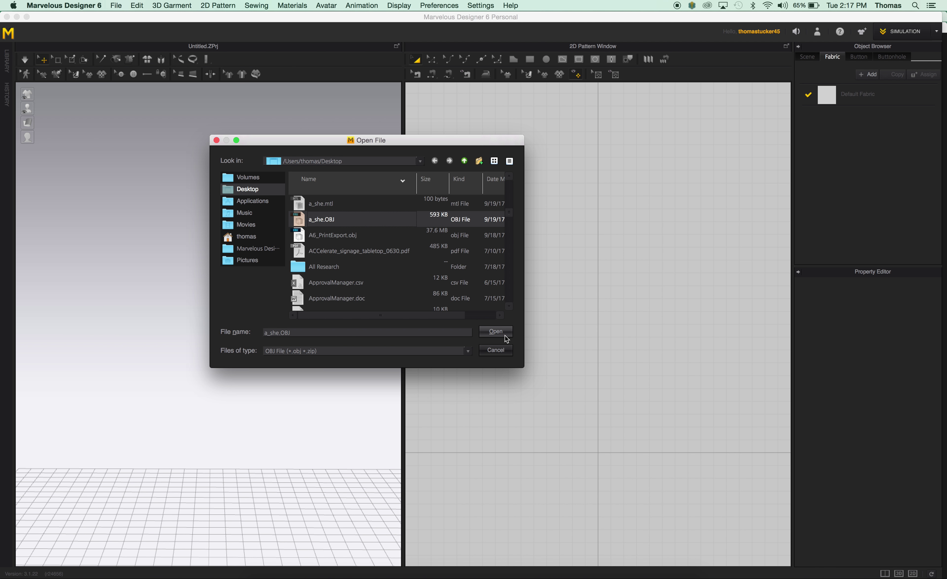
# Step: Load a_she.OBJ as an avatar at cm (DAZ Studio) scale
pyautogui.click(495, 331)
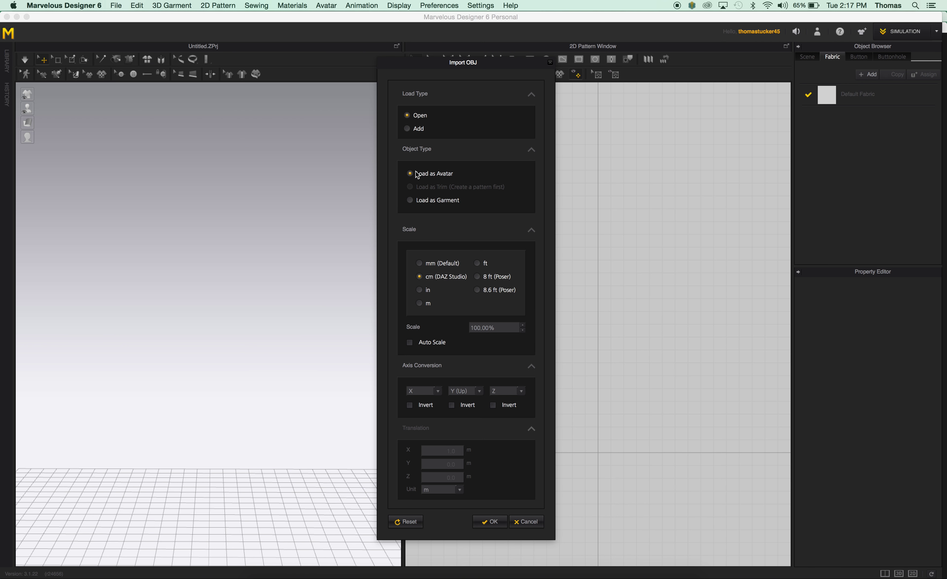
pyautogui.click(420, 264)
pyautogui.click(421, 277)
pyautogui.click(491, 522)
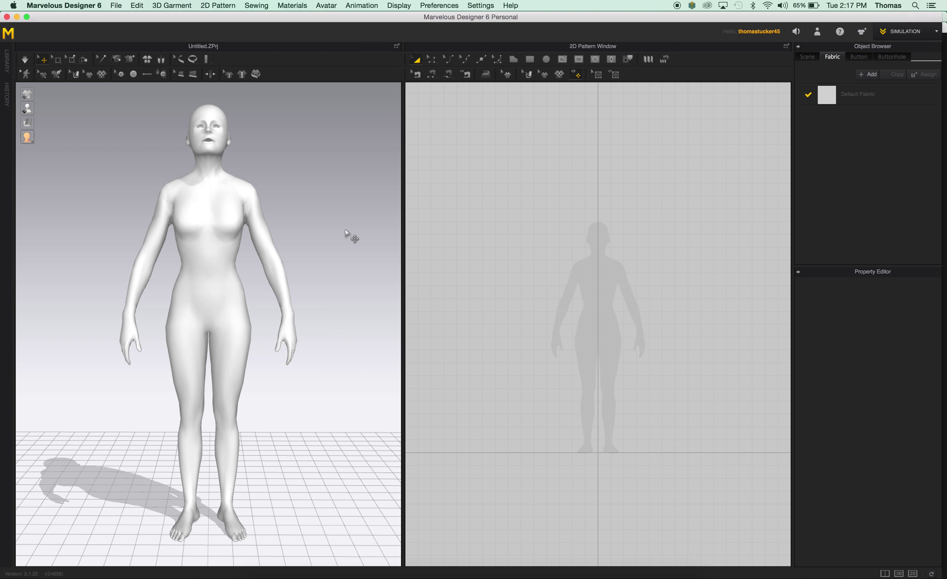
# Step: Zoom the 2D pattern window until the avatar's upper-body silhouette fills it
pyautogui.scroll(5, 604, 305)
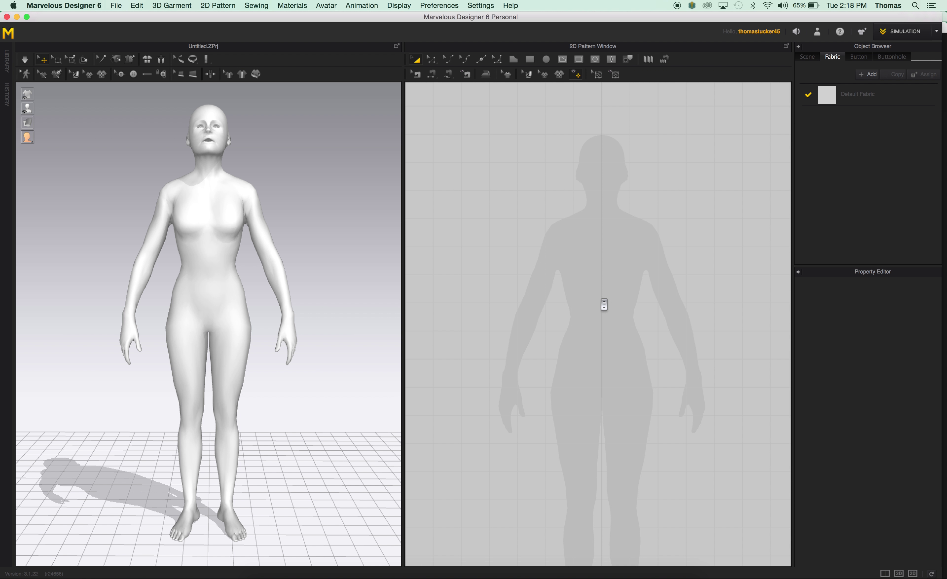
pyautogui.scroll(3, 602, 301)
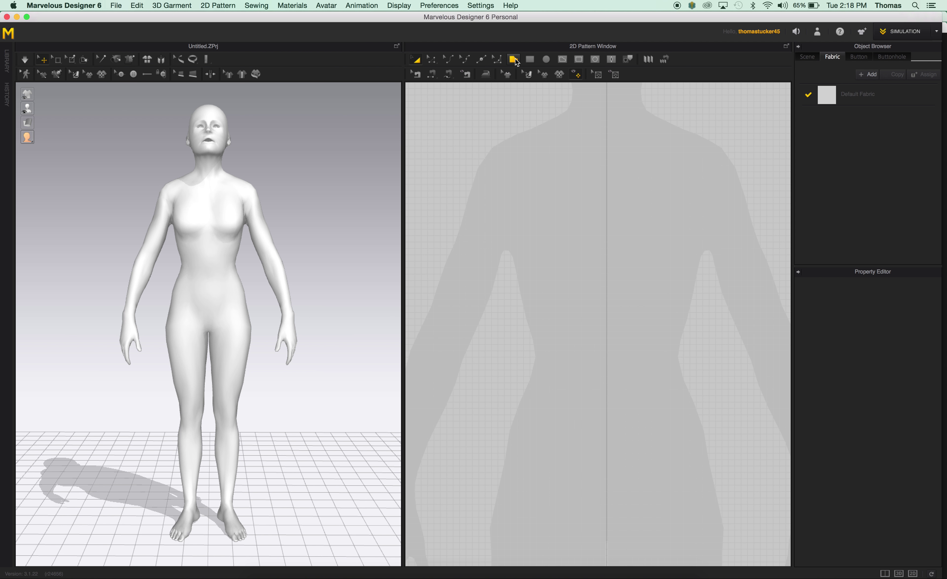
pyautogui.scroll(-5, 602, 298)
pyautogui.scroll(1, 643, 342)
pyautogui.scroll(-5, 636, 344)
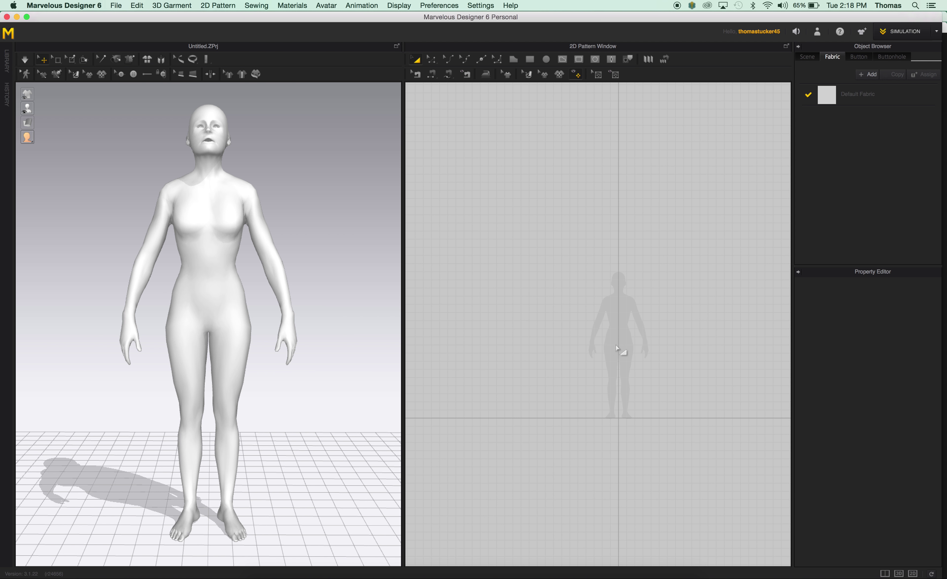
pyautogui.scroll(5, 480, 332)
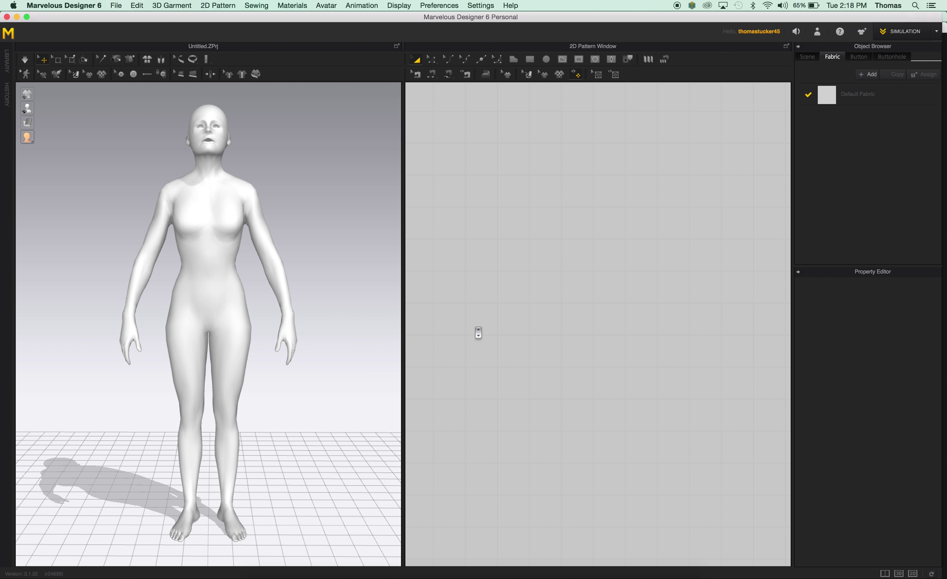
pyautogui.scroll(-5, 478, 332)
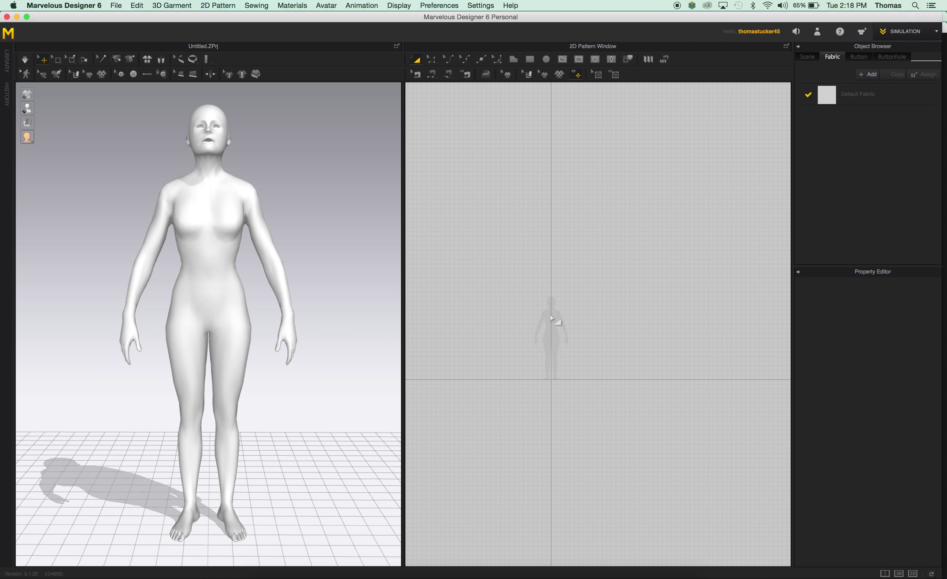
pyautogui.scroll(3, 553, 321)
pyautogui.scroll(4, 554, 321)
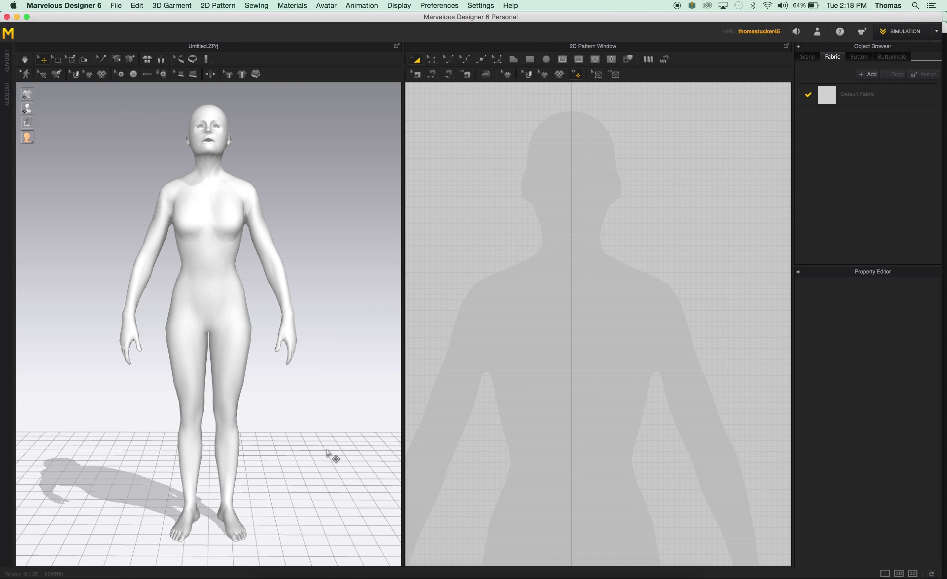
# Step: Orbit the 3D view slightly to see the avatar from higher
pyautogui.moveTo(333, 456)
pyautogui.mouseDown(button='right')
pyautogui.moveTo(192, 459)
pyautogui.moveTo(318, 454)
pyautogui.moveTo(357, 439)
pyautogui.moveTo(265, 448)
pyautogui.moveTo(353, 447)
pyautogui.moveTo(346, 474)
pyautogui.moveTo(300, 448)
pyautogui.moveTo(327, 460)
pyautogui.mouseUp(button='right')
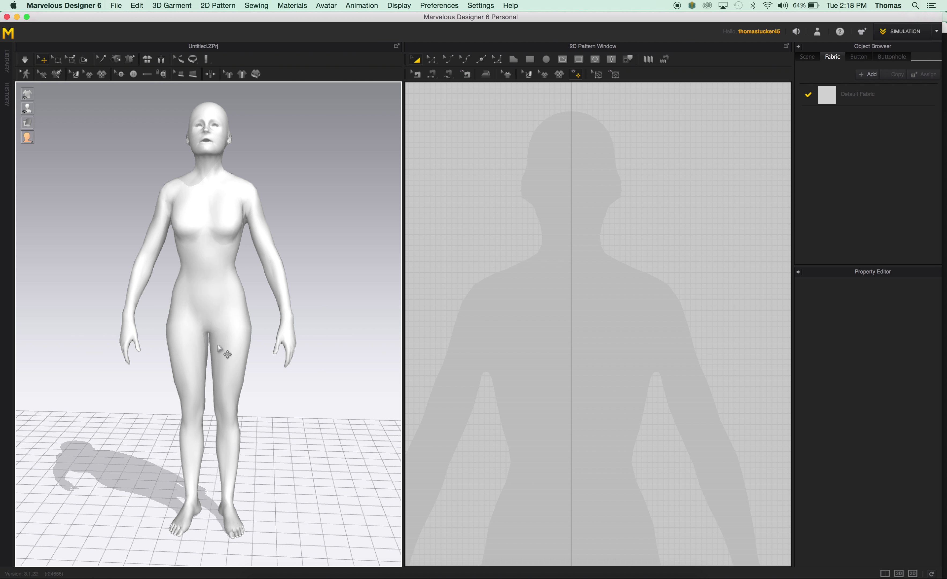
pyautogui.scroll(5, 219, 348)
pyautogui.scroll(-5, 221, 349)
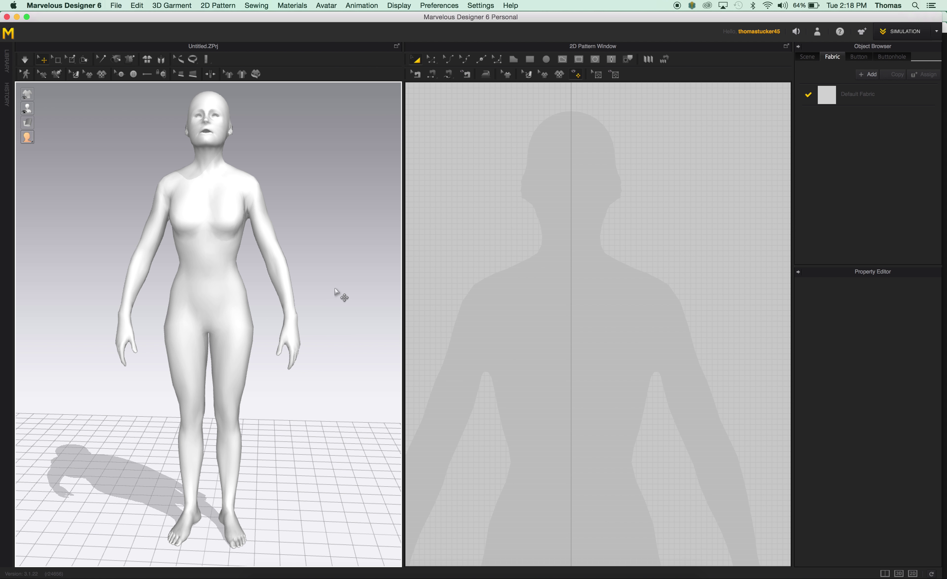
pyautogui.moveTo(338, 292)
pyautogui.mouseDown(button='right')
pyautogui.moveTo(334, 357)
pyautogui.moveTo(330, 306)
pyautogui.moveTo(319, 322)
pyautogui.moveTo(341, 290)
pyautogui.moveTo(333, 342)
pyautogui.moveTo(344, 296)
pyautogui.moveTo(329, 320)
pyautogui.moveTo(335, 299)
pyautogui.mouseUp(button='right')
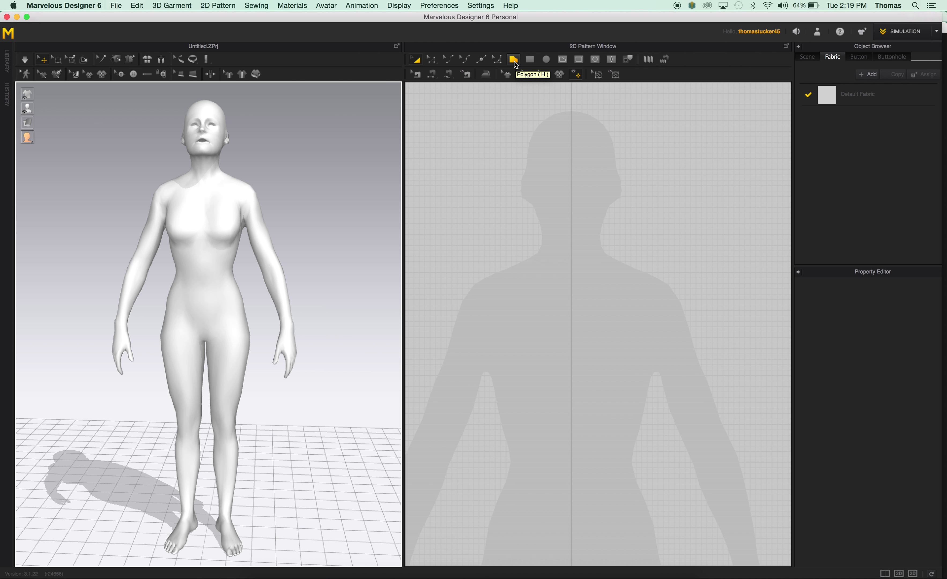
# Step: With the Polygon tool, outline the left shoulder, notched neckline and right neck point
pyautogui.click(514, 61)
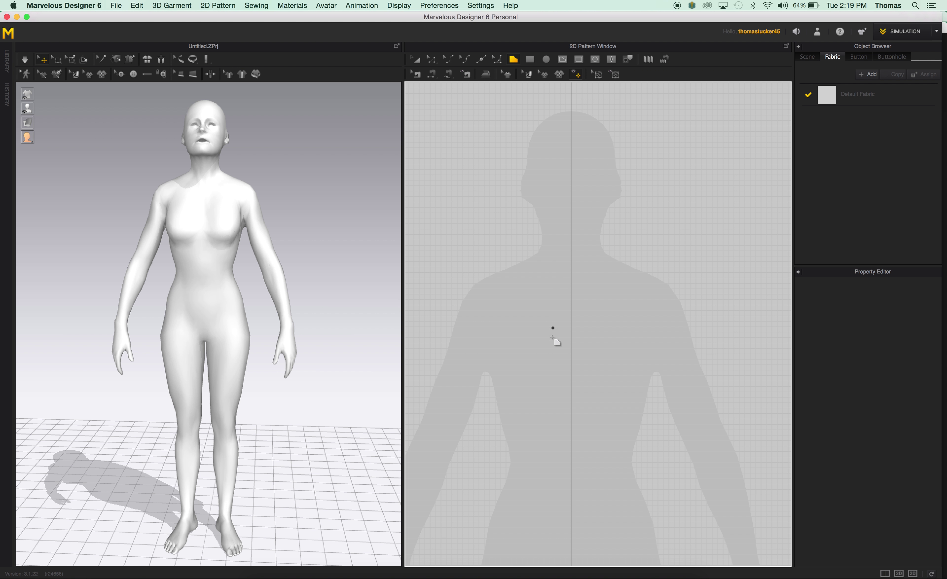
pyautogui.click(575, 436)
pyautogui.click(491, 267)
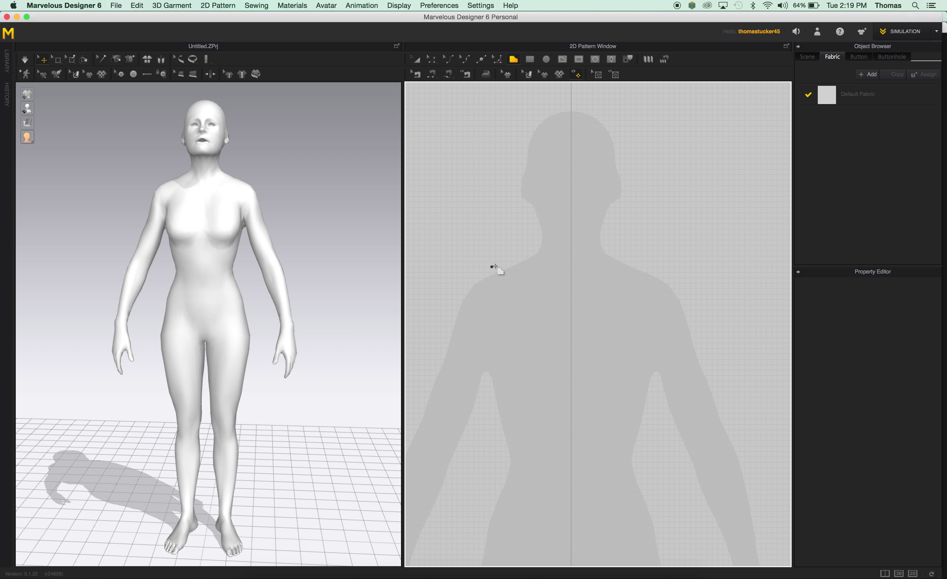
pyautogui.click(531, 249)
pyautogui.click(541, 257)
pyautogui.click(557, 267)
pyautogui.click(571, 266)
pyautogui.click(586, 266)
pyautogui.click(593, 258)
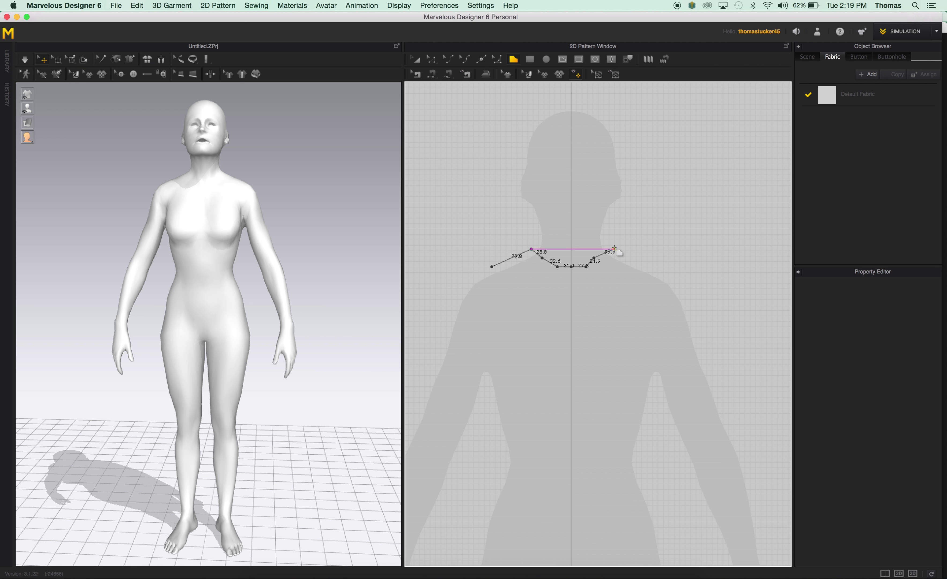
pyautogui.click(613, 248)
# Step: Trace the tapered waist and flared hem down both sides, closing the front pattern
pyautogui.click(652, 267)
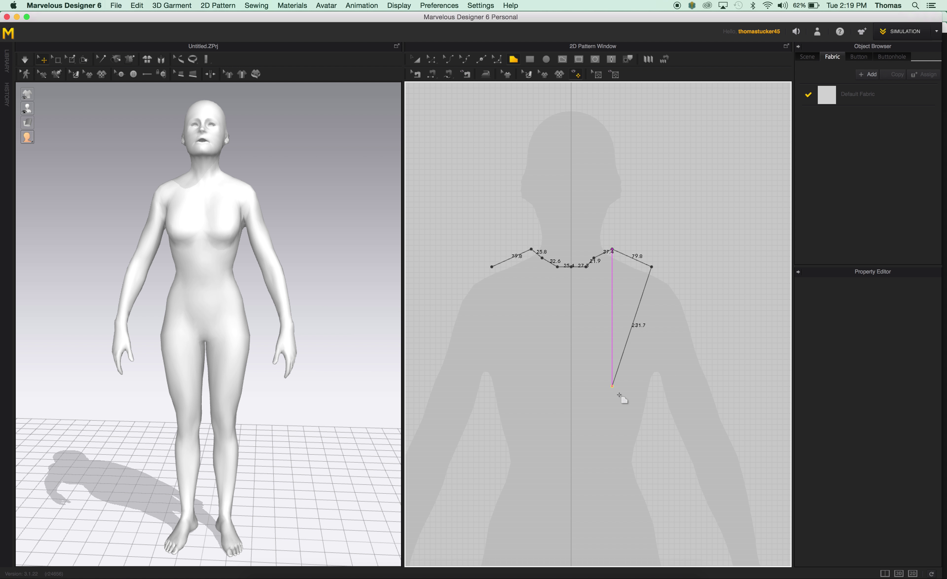
pyautogui.click(652, 391)
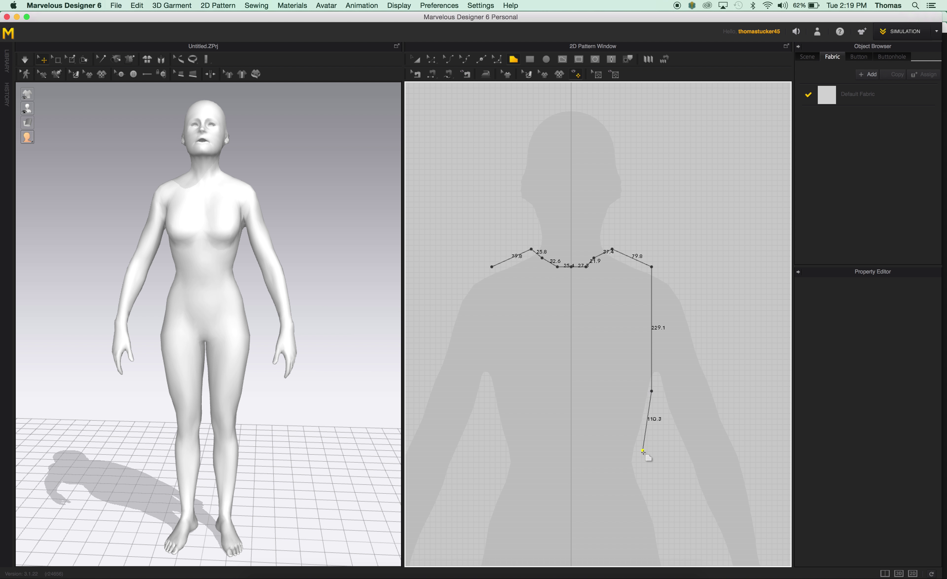
pyautogui.click(644, 465)
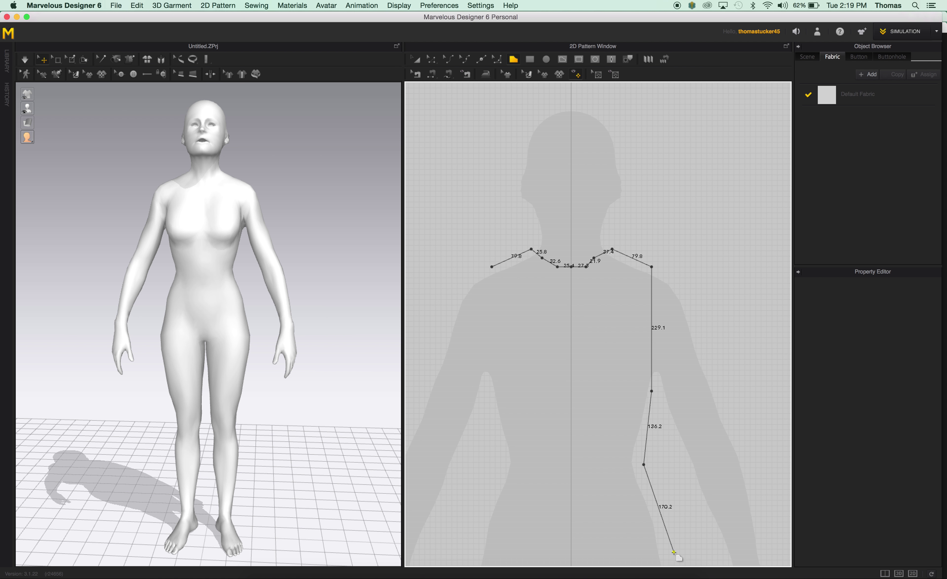
pyautogui.click(672, 553)
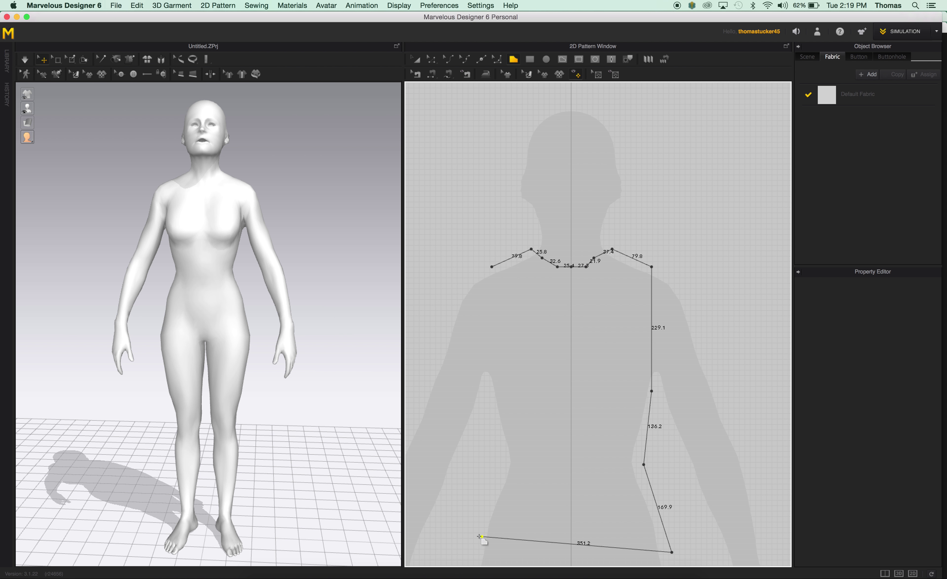
pyautogui.click(469, 552)
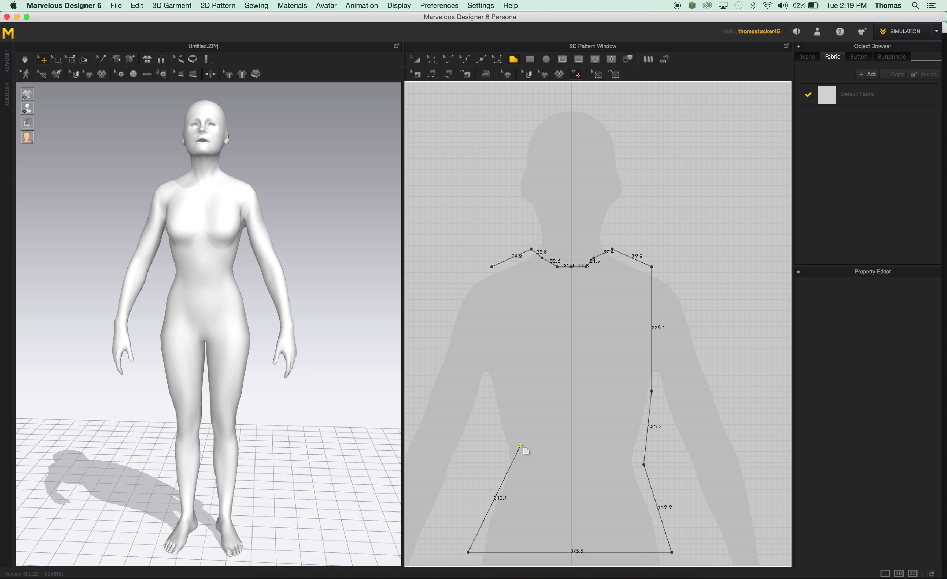
pyautogui.click(498, 465)
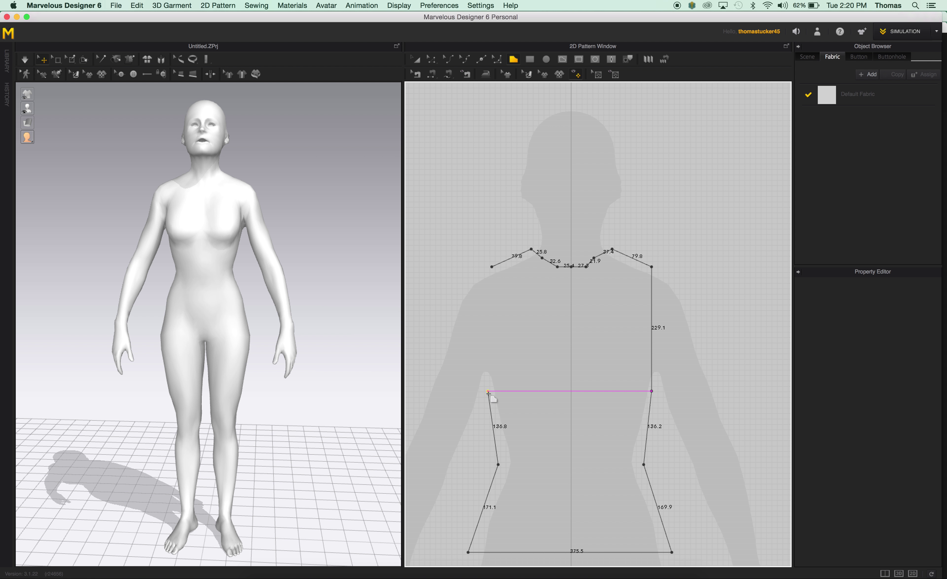
pyautogui.click(488, 391)
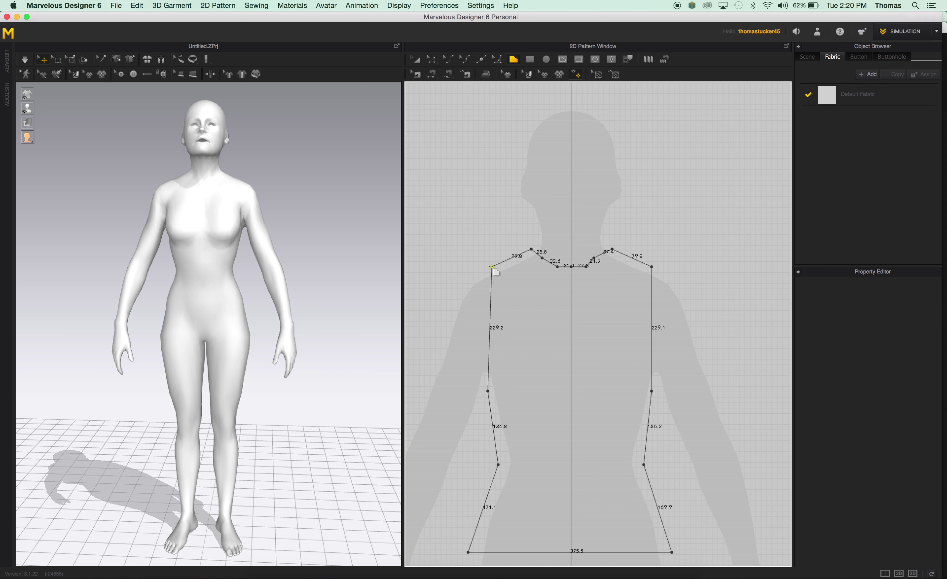
pyautogui.click(491, 266)
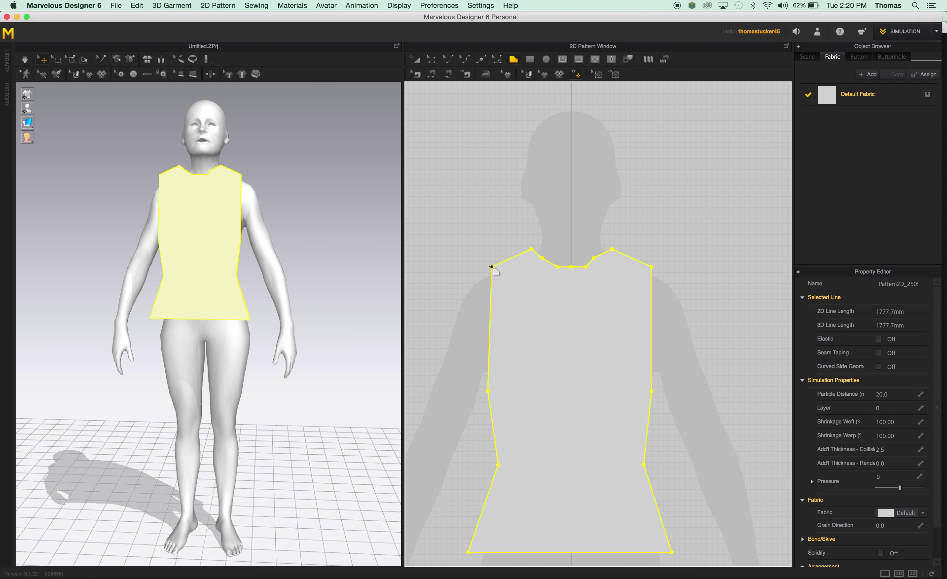
# Step: Select the torso pattern in 3D with Transform Pattern to show its move and rotate gizmo
pyautogui.click(491, 266)
pyautogui.moveTo(325, 294); pyautogui.dragTo(241, 334, button='right')
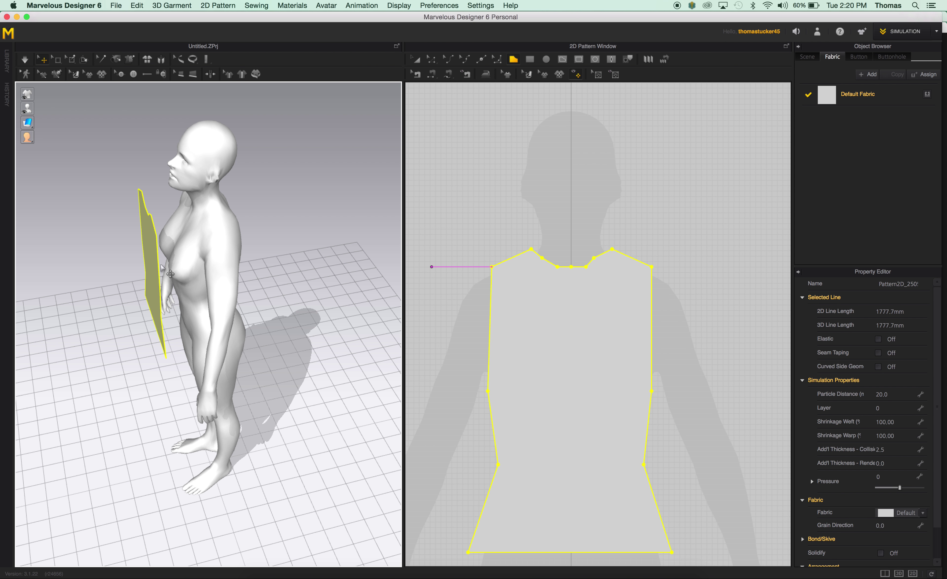
pyautogui.click(422, 62)
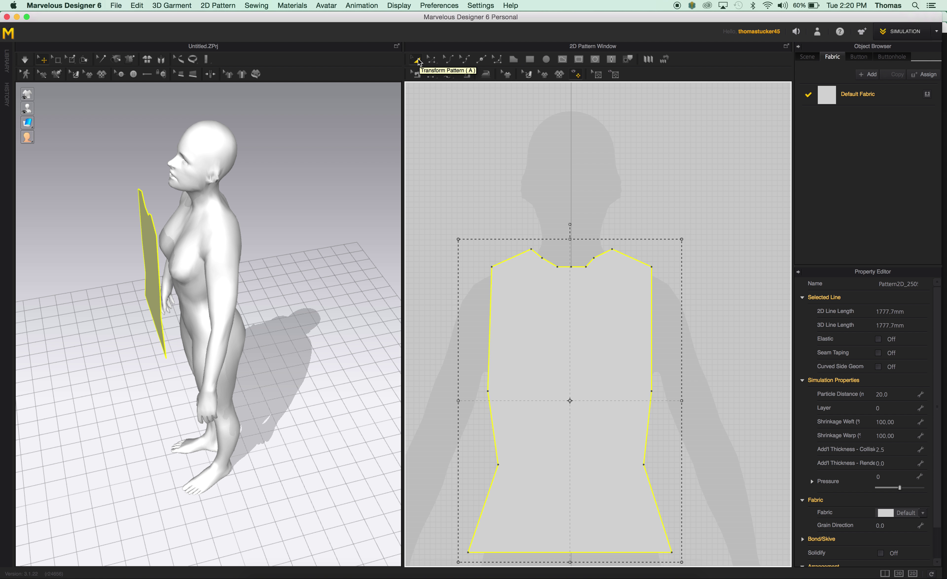
pyautogui.click(148, 256)
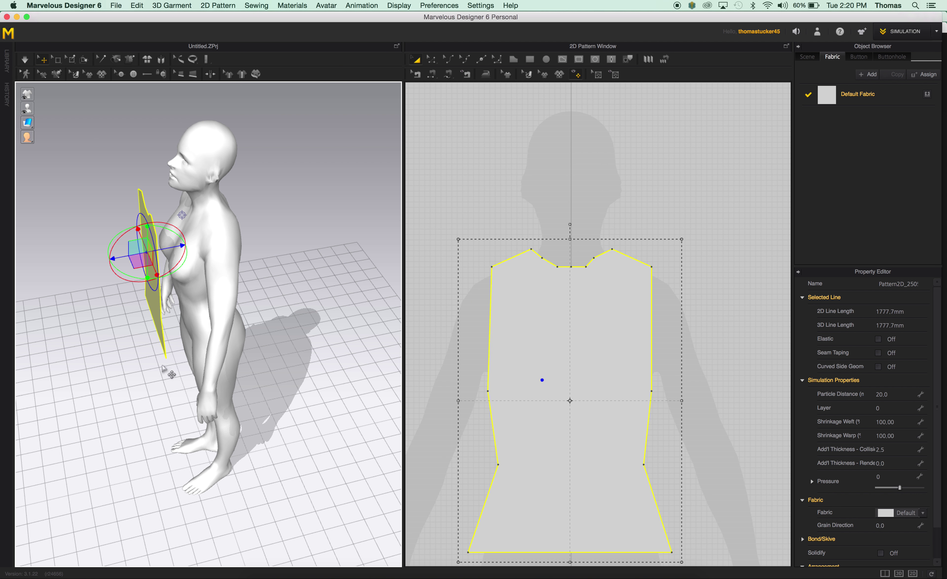
pyautogui.moveTo(309, 459); pyautogui.dragTo(323, 438, button='right')
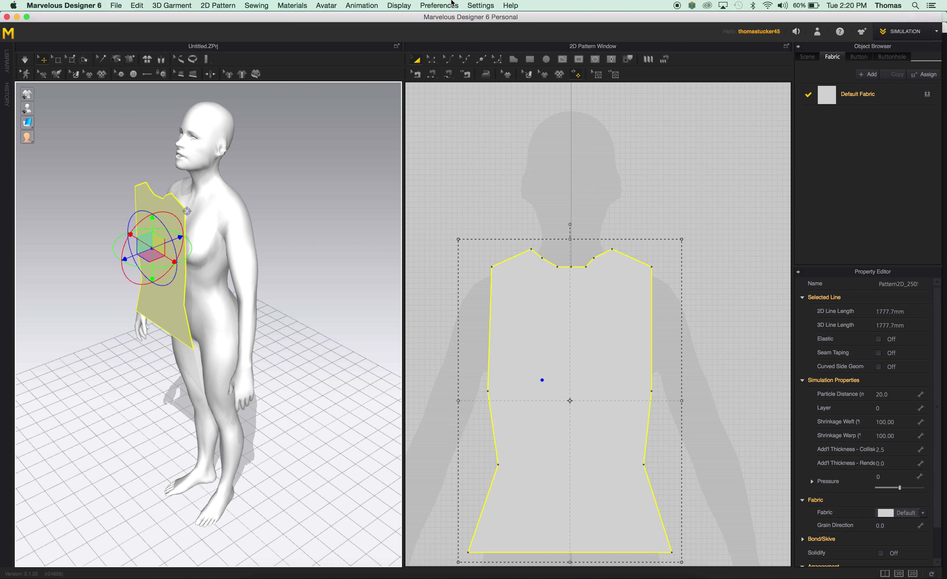
# Step: Set the gizmo to World Coordinate and slide the front piece closer to the avatar's chest
pyautogui.click(443, 6)
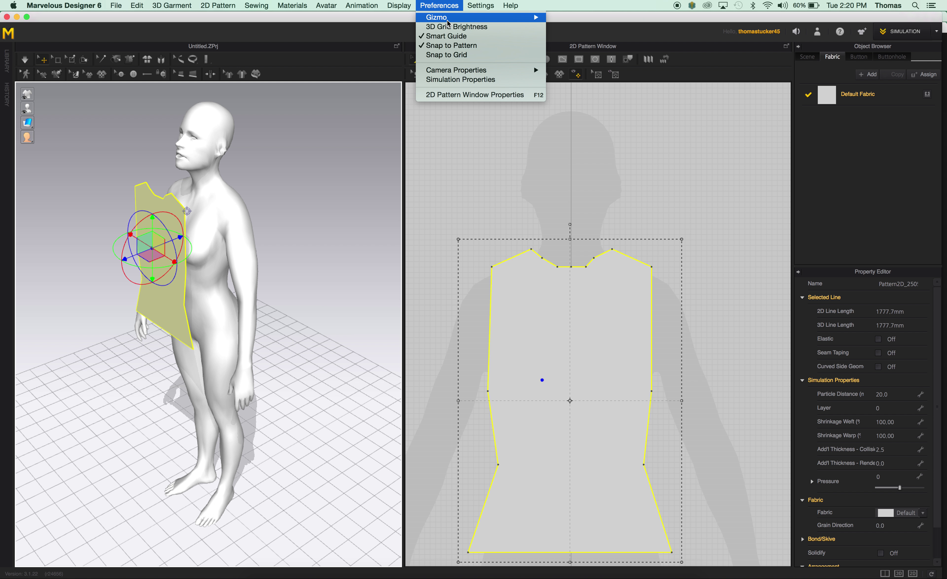
pyautogui.moveTo(456, 22)
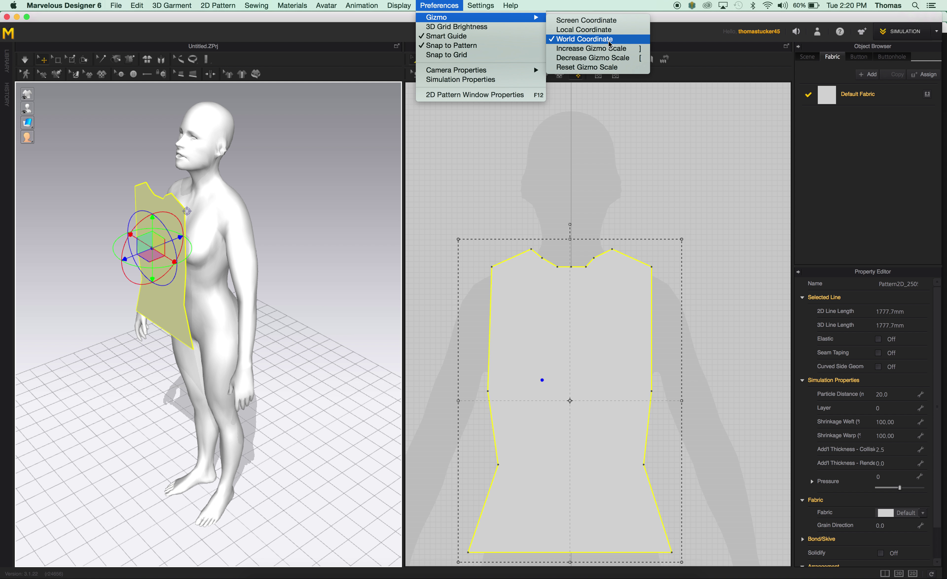
pyautogui.click(604, 21)
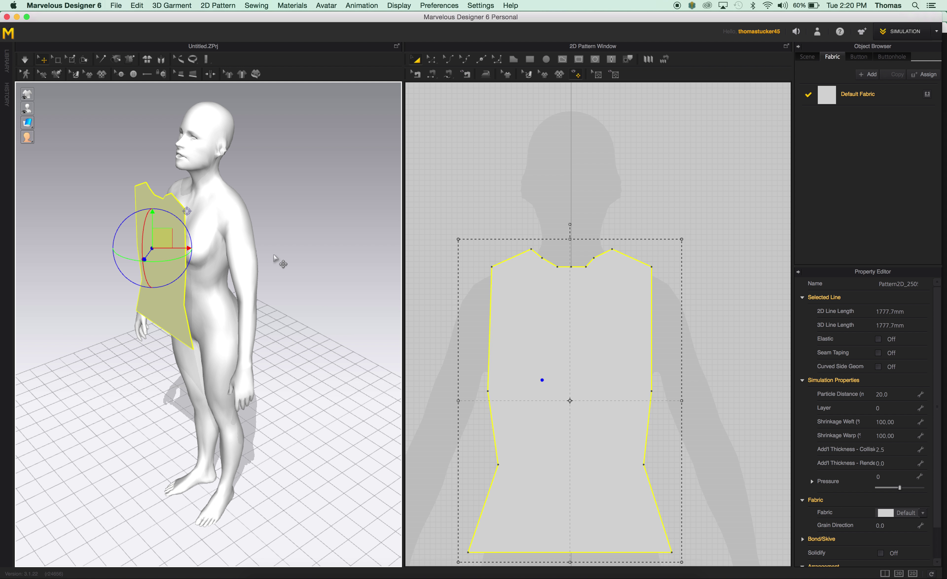
pyautogui.click(436, 7)
pyautogui.moveTo(441, 17)
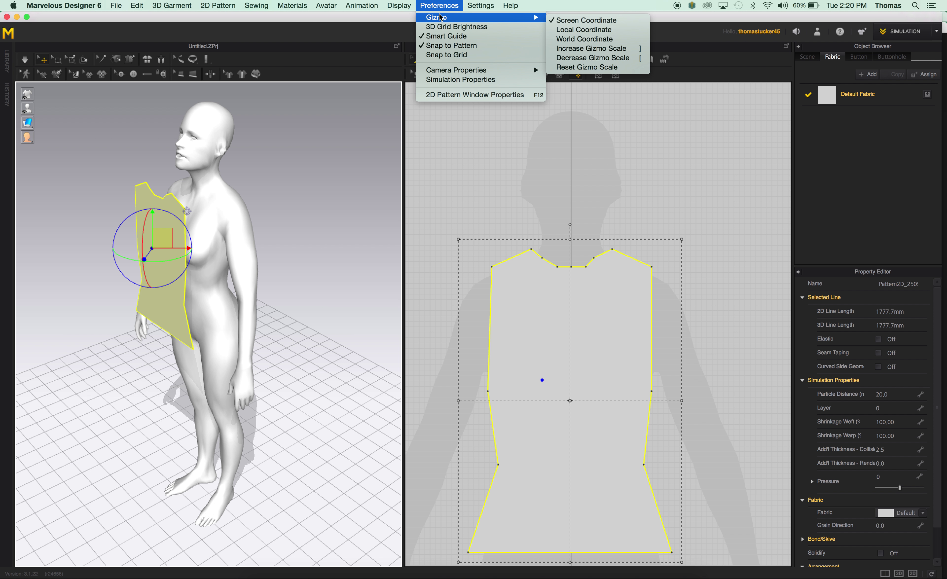
pyautogui.click(605, 40)
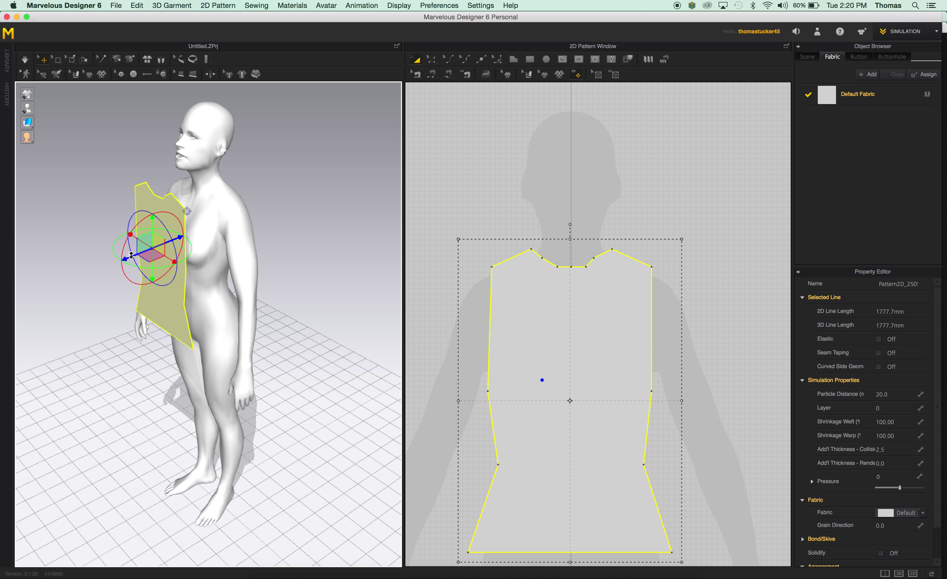
pyautogui.moveTo(131, 255); pyautogui.dragTo(138, 252)
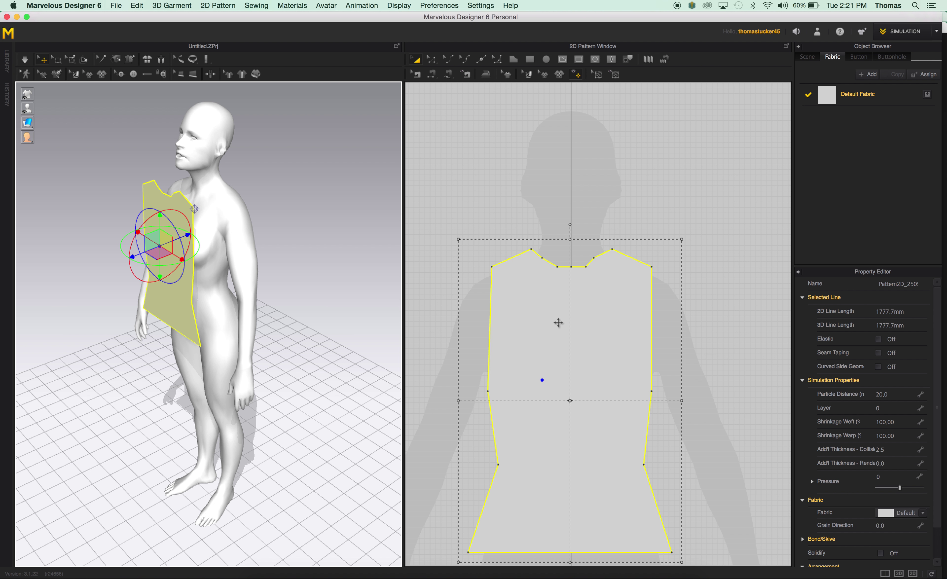
# Step: Move the bodice pattern from the avatar's chest round to behind her shoulder with Transform Pattern
pyautogui.click(639, 190)
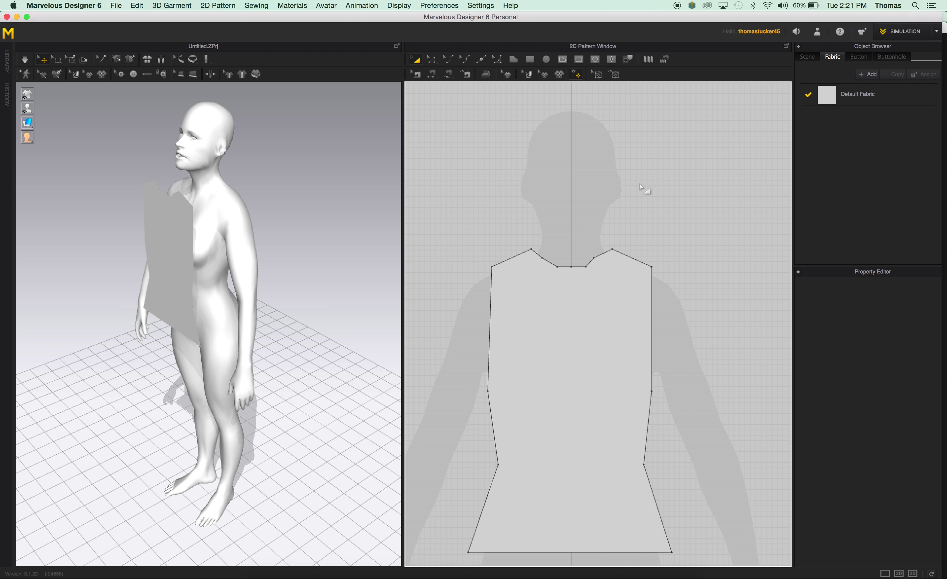
pyautogui.click(618, 258)
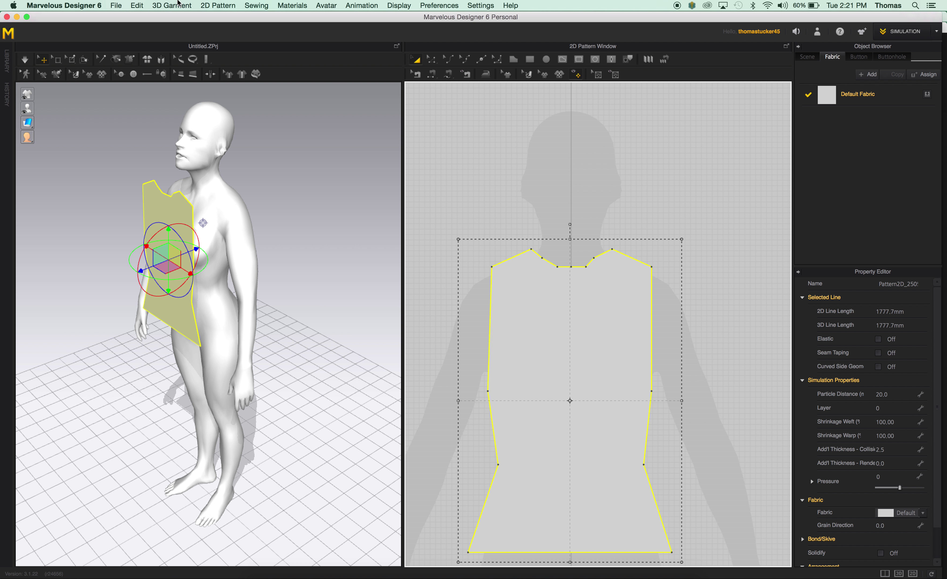
pyautogui.click(144, 7)
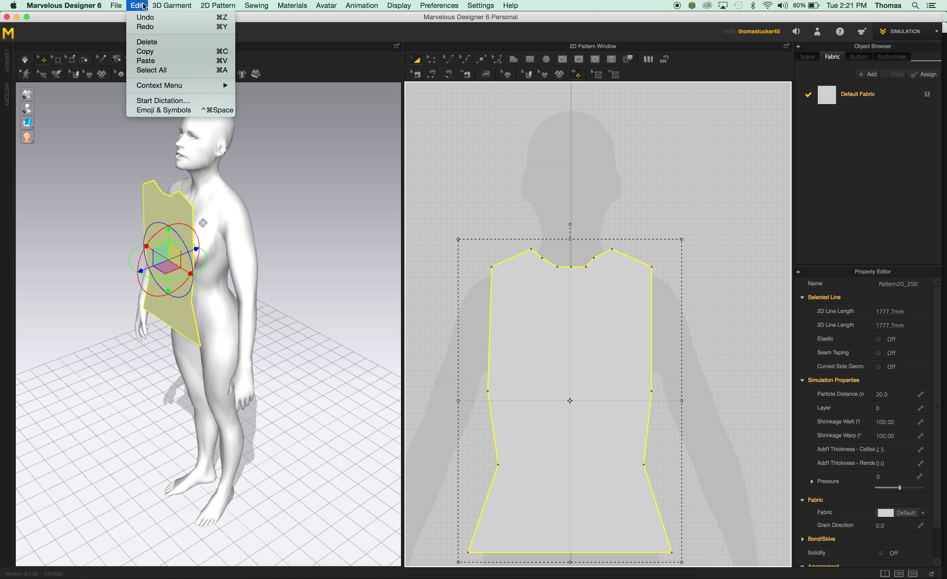
pyautogui.moveTo(172, 5)
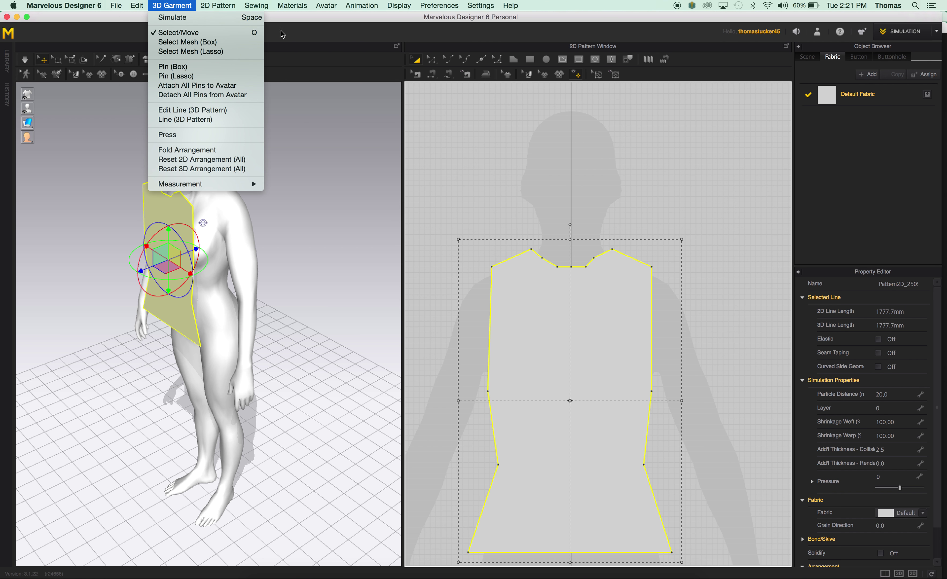
pyautogui.click(516, 146)
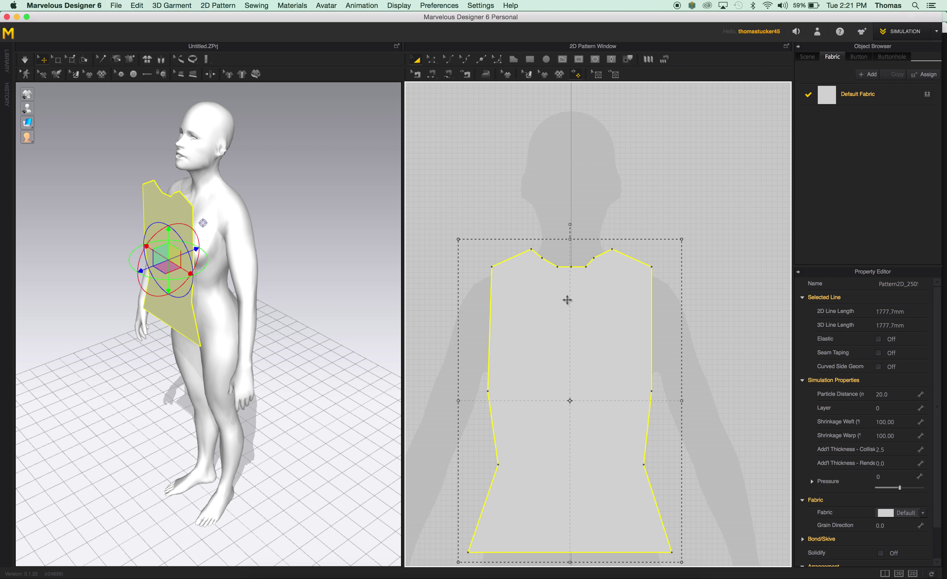
pyautogui.moveTo(567, 300); pyautogui.dragTo(575, 402)
pyautogui.press('a')
pyautogui.moveTo(147, 267); pyautogui.dragTo(216, 242)
pyautogui.moveTo(288, 317); pyautogui.dragTo(316, 323, button='right')
# Step: Copy and paste the bodice pattern in the 2D window, placing the duplicate beside the original
pyautogui.click(561, 363)
pyautogui.hotkey('ctrl', 'c')
pyautogui.hotkey('ctrl', 'v')
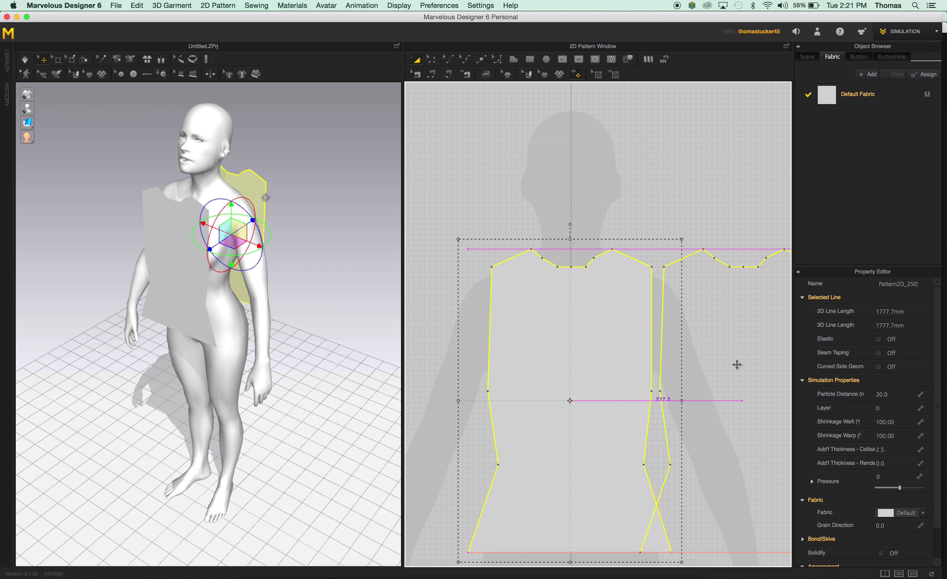
pyautogui.click(779, 367)
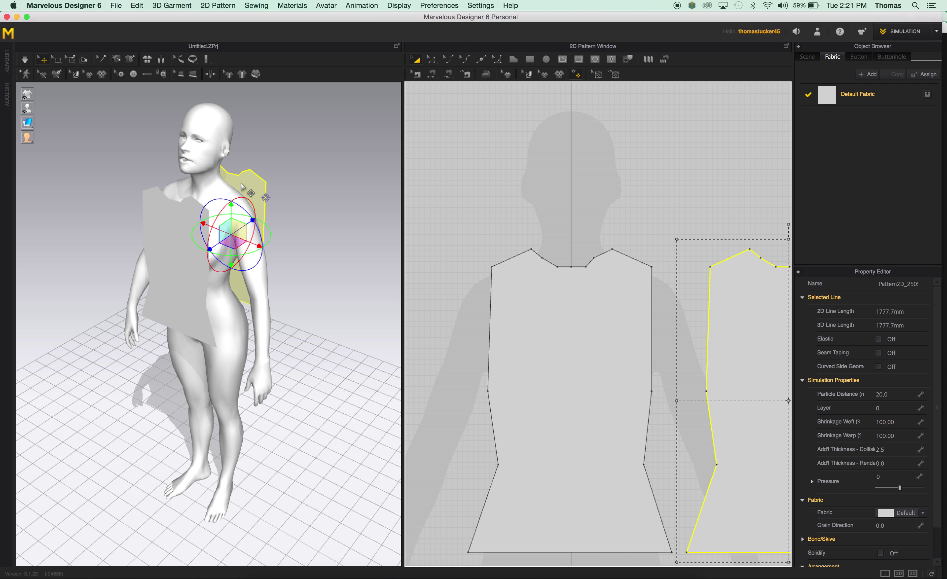
# Step: Apply Flip Horizontally to the back bodice piece and frame both patterns in the 2D window
pyautogui.rightClick(240, 185)
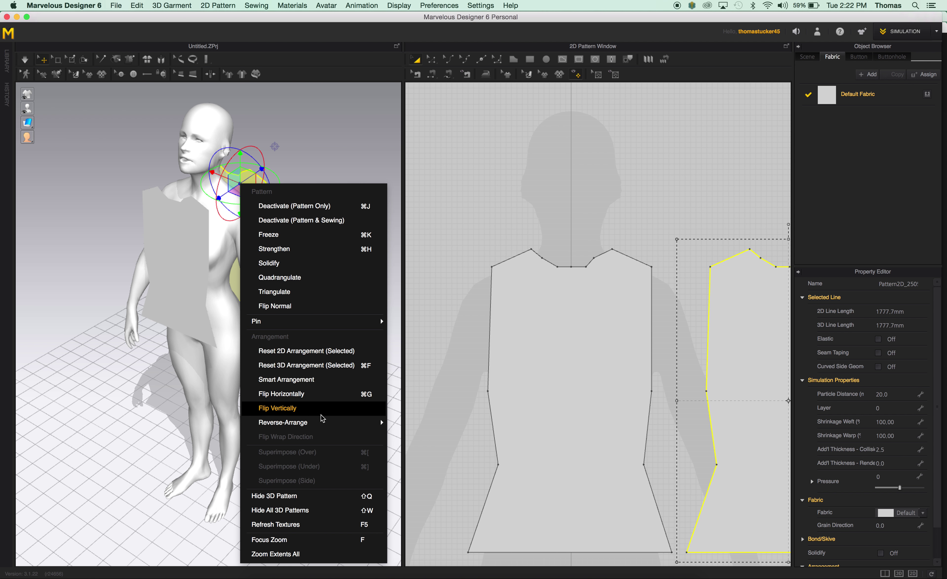
pyautogui.moveTo(319, 418)
pyautogui.click(316, 398)
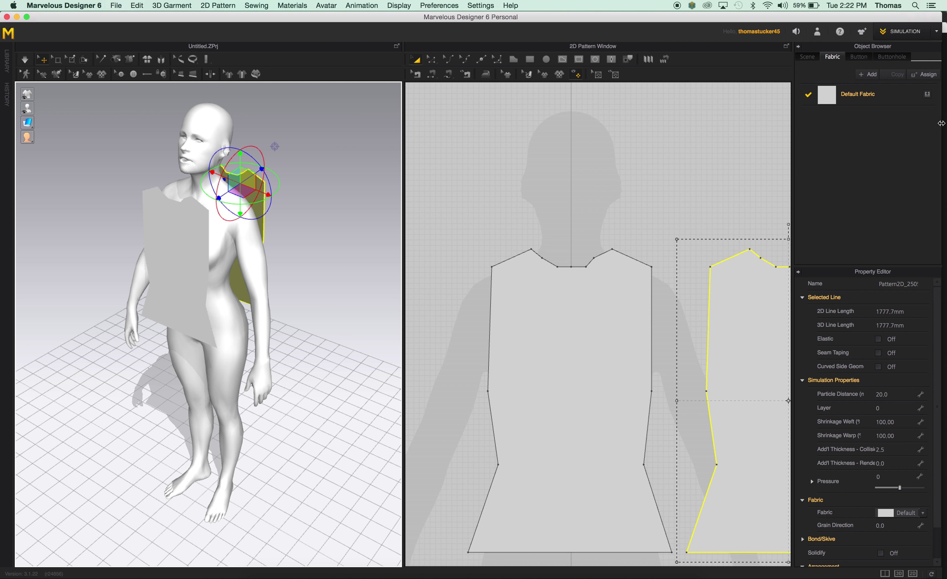
pyautogui.scroll(3, 738, 416)
pyautogui.scroll(-10, 720, 403)
pyautogui.scroll(6, 717, 375)
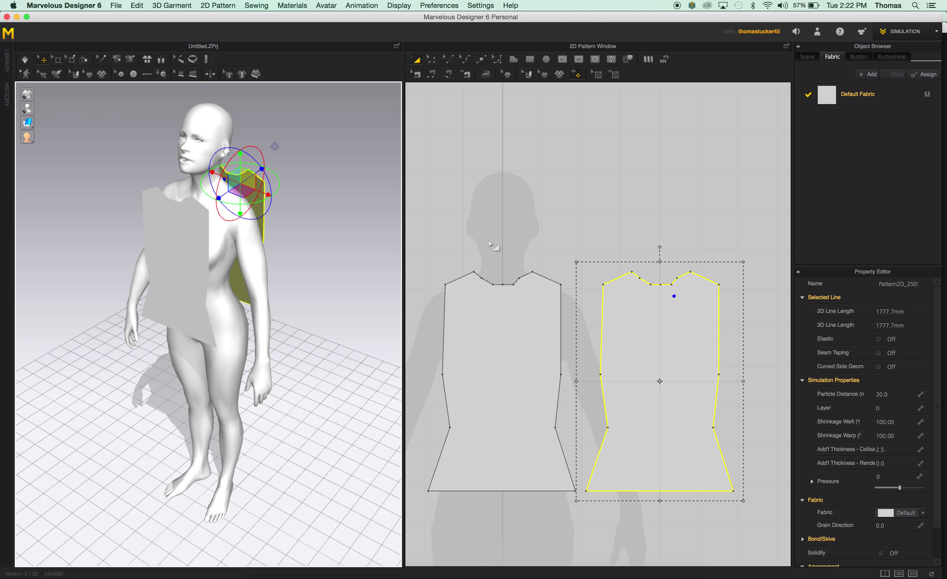
pyautogui.click(417, 76)
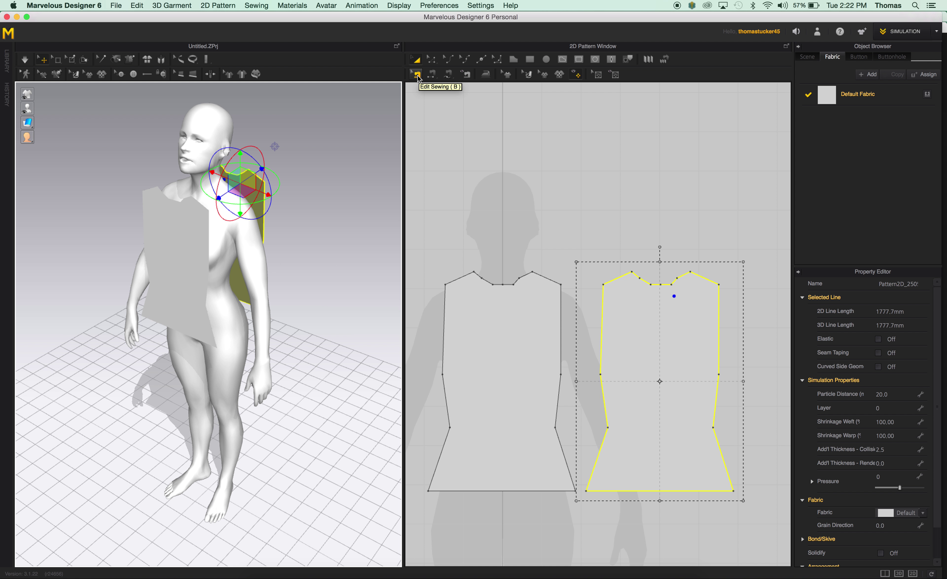
# Step: Use Segment Sewing to join the left and right shoulder edges of the front panel to the back panel
pyautogui.click(432, 74)
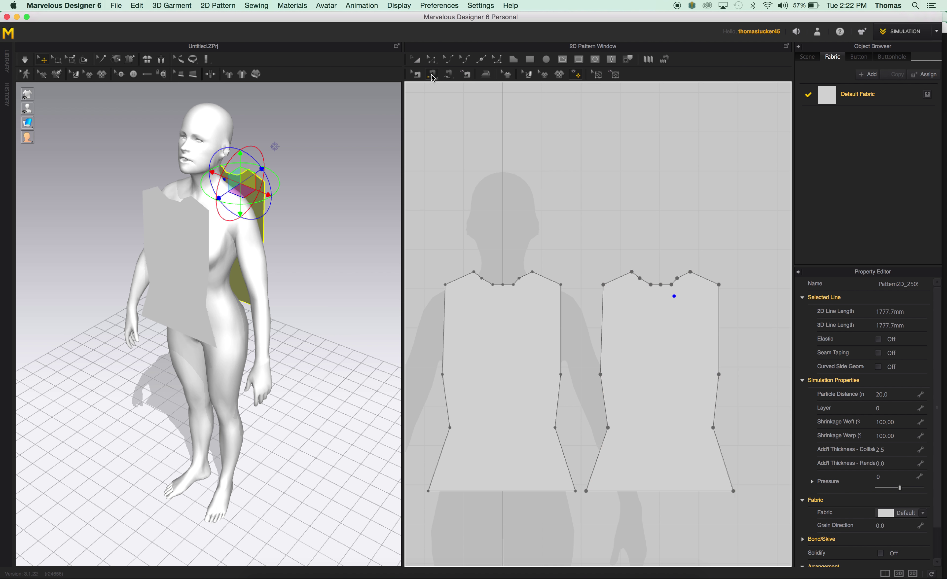
pyautogui.click(539, 275)
pyautogui.click(633, 280)
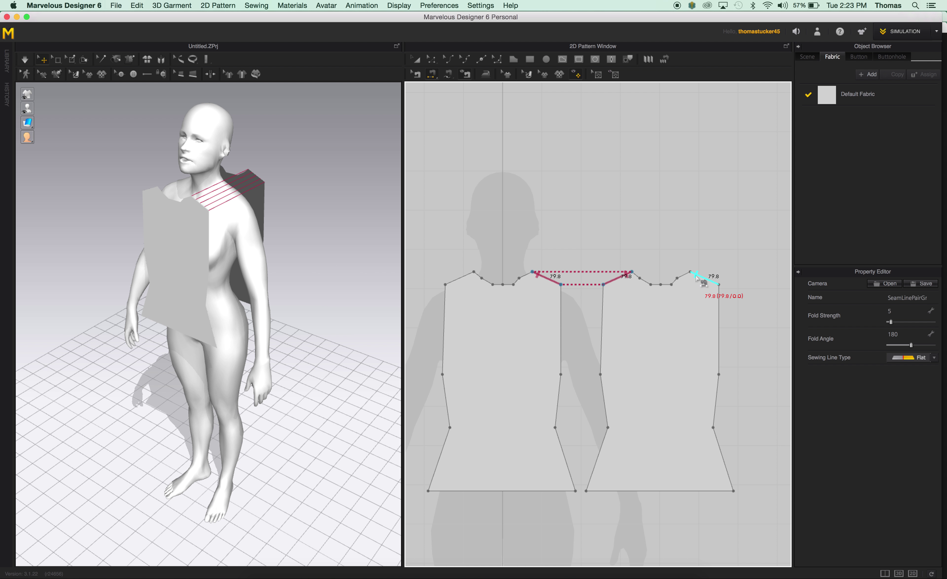
pyautogui.click(469, 274)
pyautogui.click(695, 275)
pyautogui.click(704, 278)
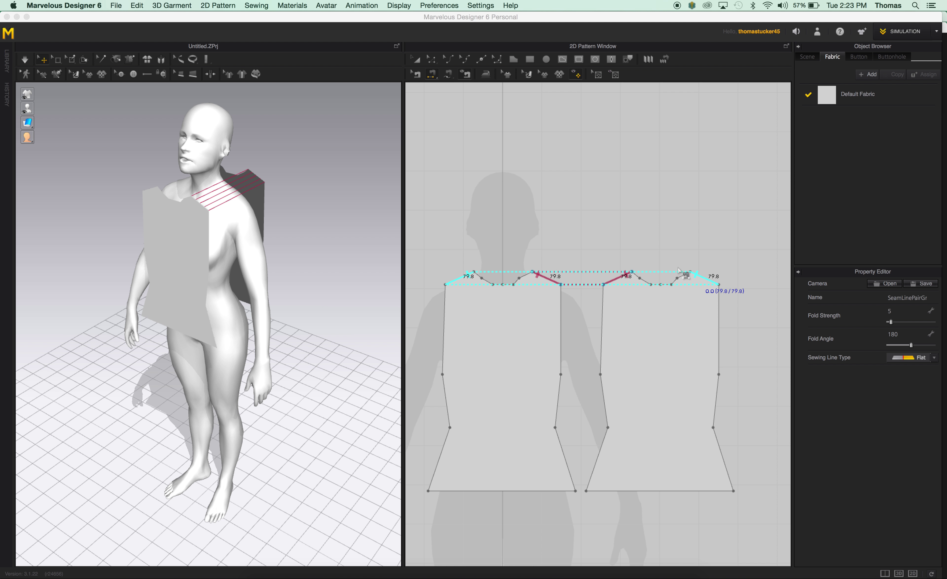
pyautogui.moveTo(295, 306)
pyautogui.mouseDown(button='right')
pyautogui.moveTo(326, 310)
pyautogui.moveTo(387, 288)
pyautogui.moveTo(309, 312)
pyautogui.moveTo(271, 302)
pyautogui.moveTo(289, 302)
pyautogui.mouseUp(button='right')
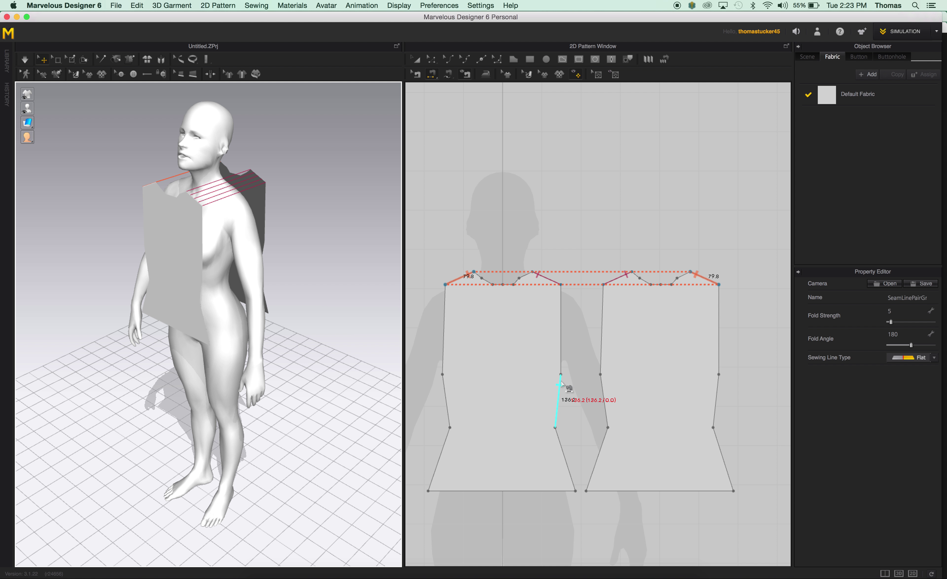
# Step: Sew the first side: upper edge 136.2 to 136.8 and lower edge 169.9 to 171.1
pyautogui.click(561, 384)
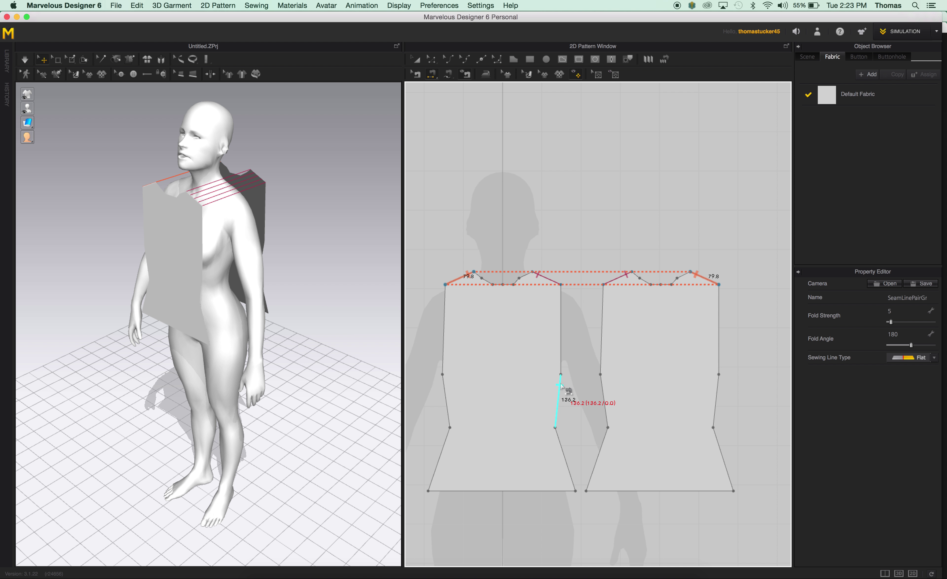
pyautogui.click(600, 384)
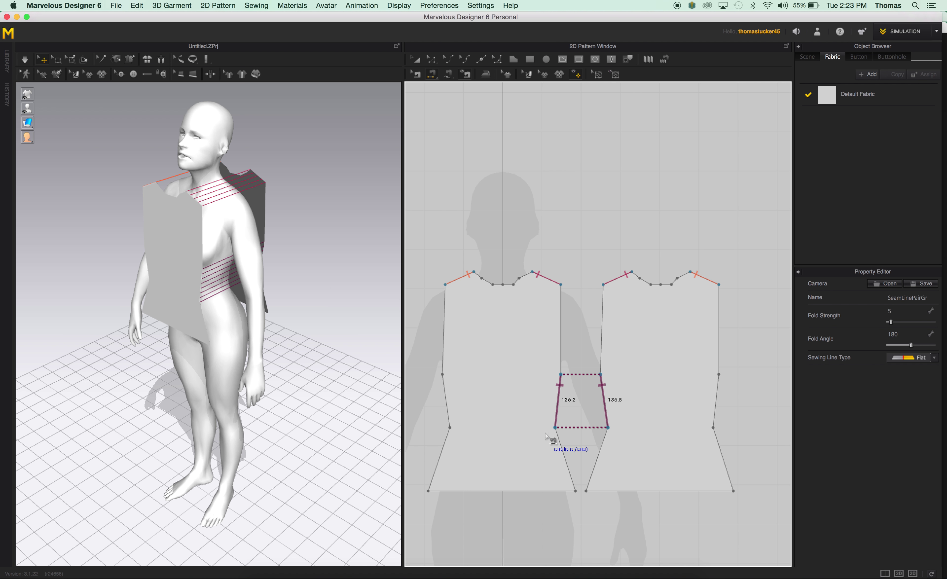
pyautogui.click(561, 436)
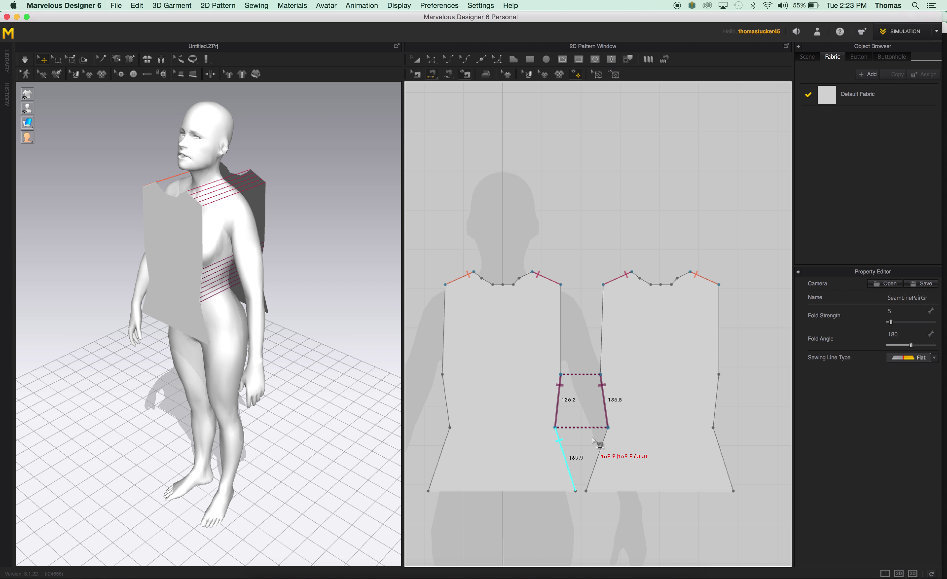
pyautogui.click(605, 444)
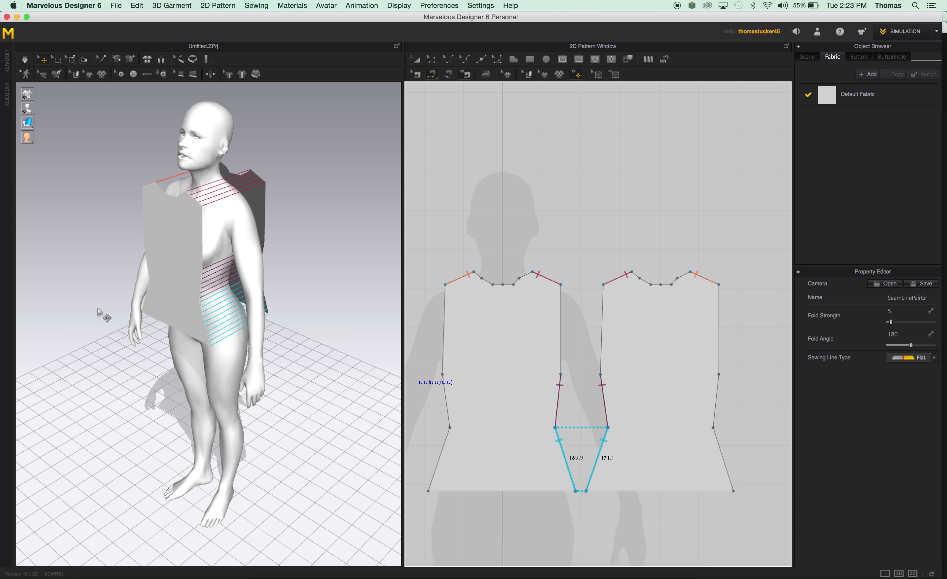
# Step: Sew the opposite side's upper and lower edges of the front piece to the back piece
pyautogui.moveTo(100, 392); pyautogui.dragTo(158, 384, button='right')
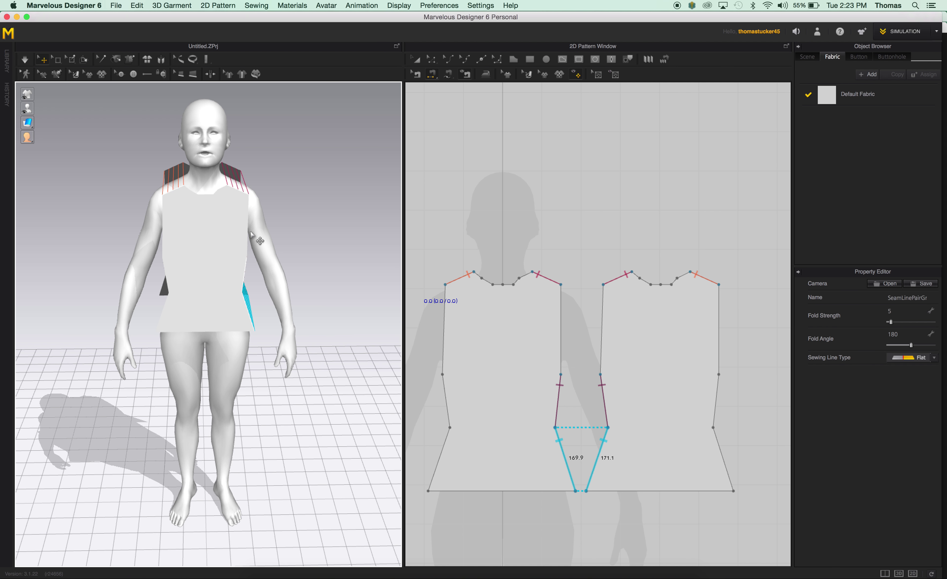
pyautogui.moveTo(296, 231); pyautogui.dragTo(355, 227, button='right')
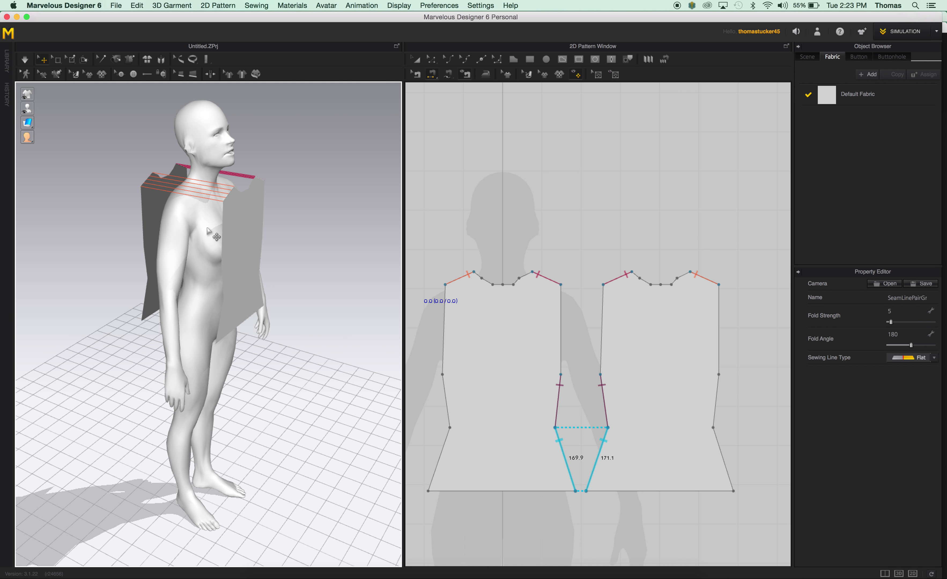
pyautogui.click(445, 385)
pyautogui.click(719, 392)
pyautogui.click(444, 445)
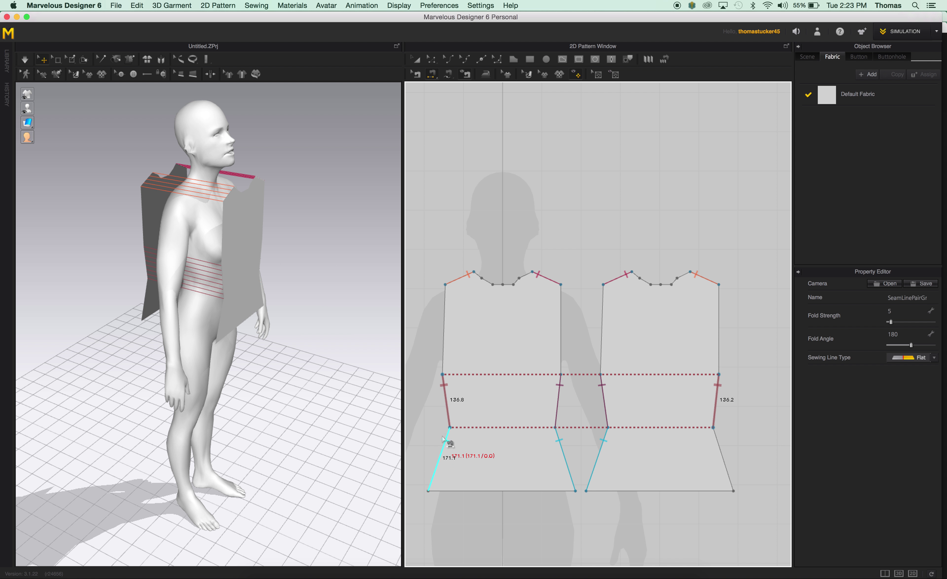
pyautogui.click(716, 444)
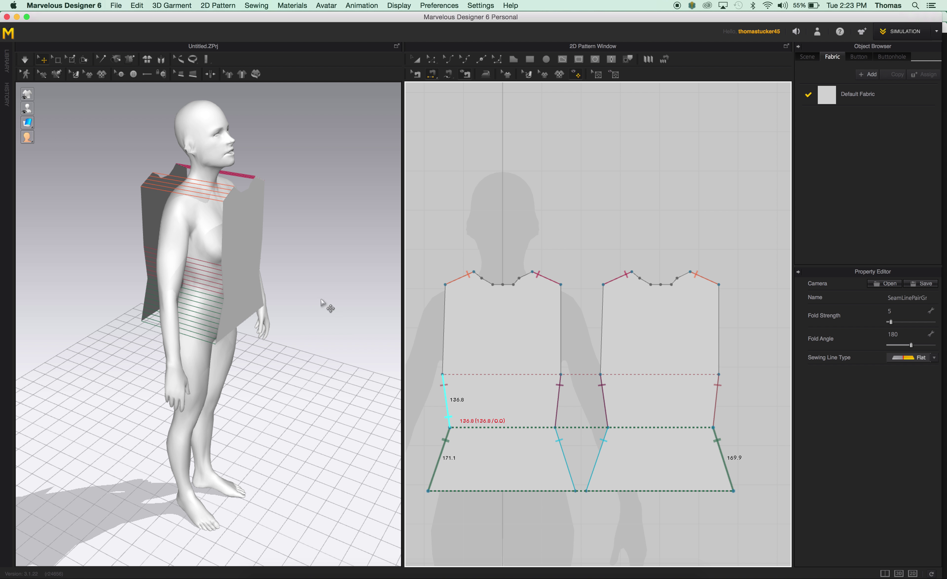
# Step: Convert the five front neckline points to curve points, undoing an accidental drag
pyautogui.scroll(-3, 458, 253)
pyautogui.scroll(8, 460, 252)
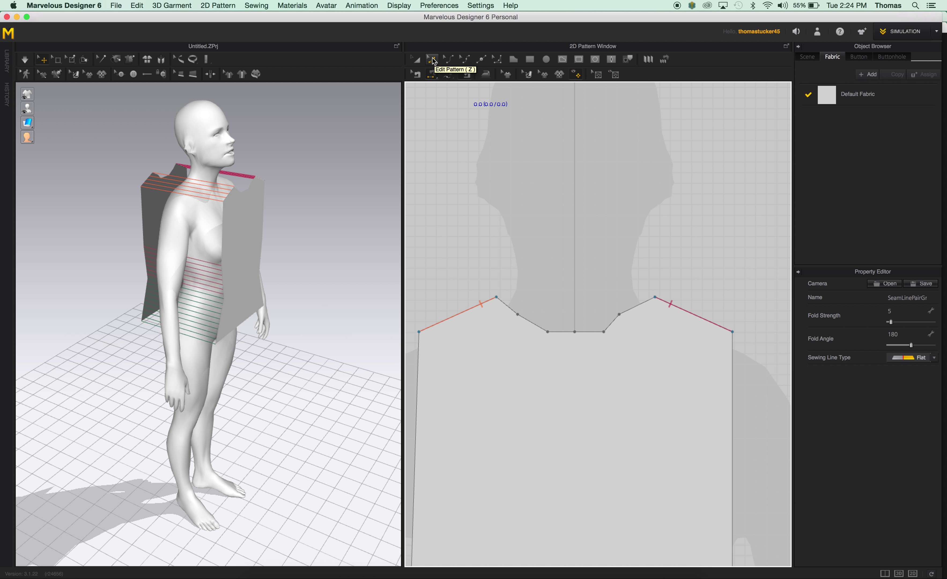
pyautogui.click(432, 60)
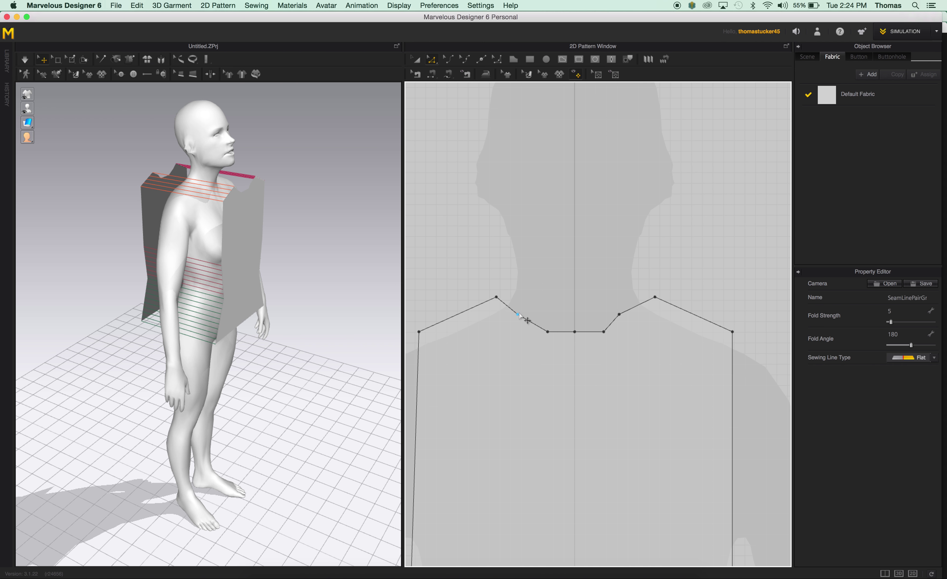
pyautogui.rightClick(518, 313)
pyautogui.click(559, 340)
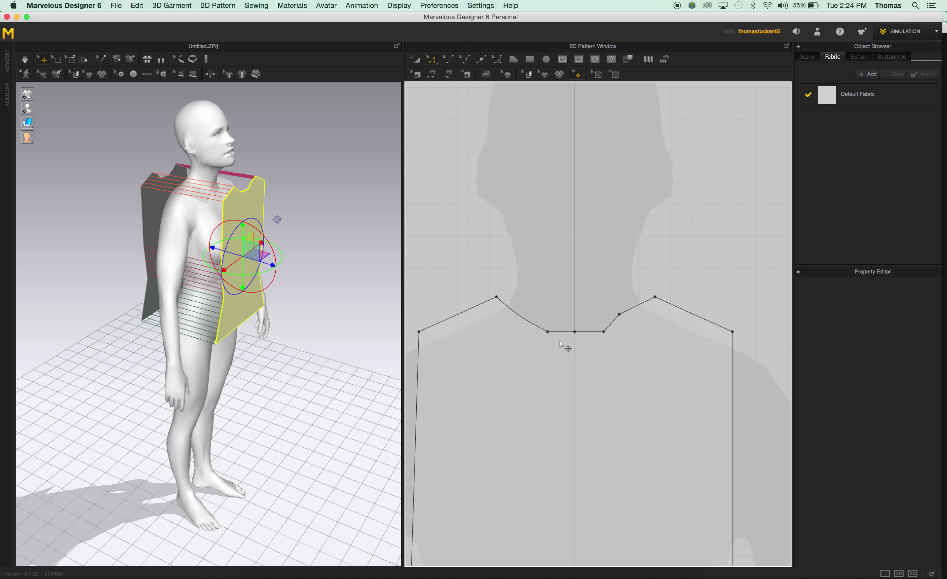
pyautogui.rightClick(548, 333)
pyautogui.click(567, 353)
pyautogui.rightClick(575, 333)
pyautogui.click(593, 354)
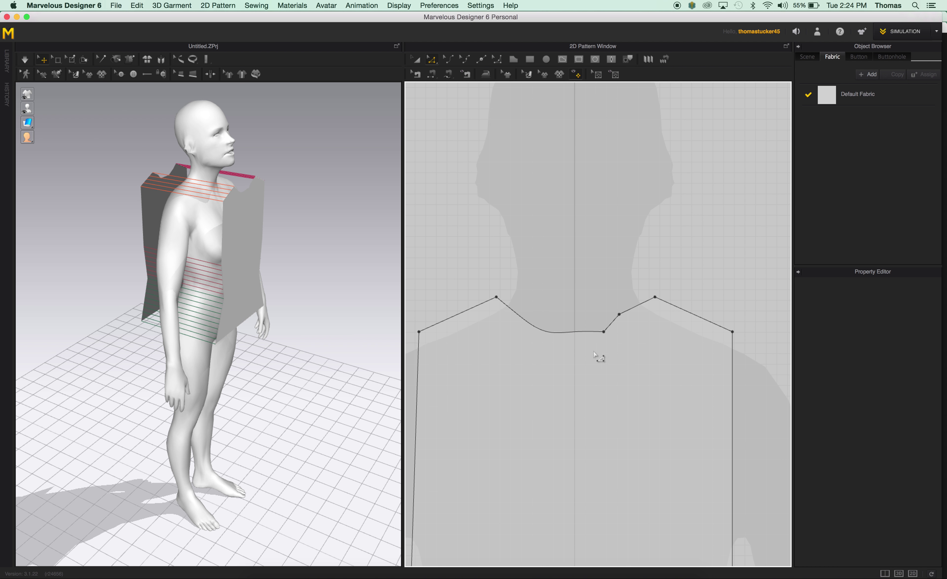
pyautogui.rightClick(603, 332)
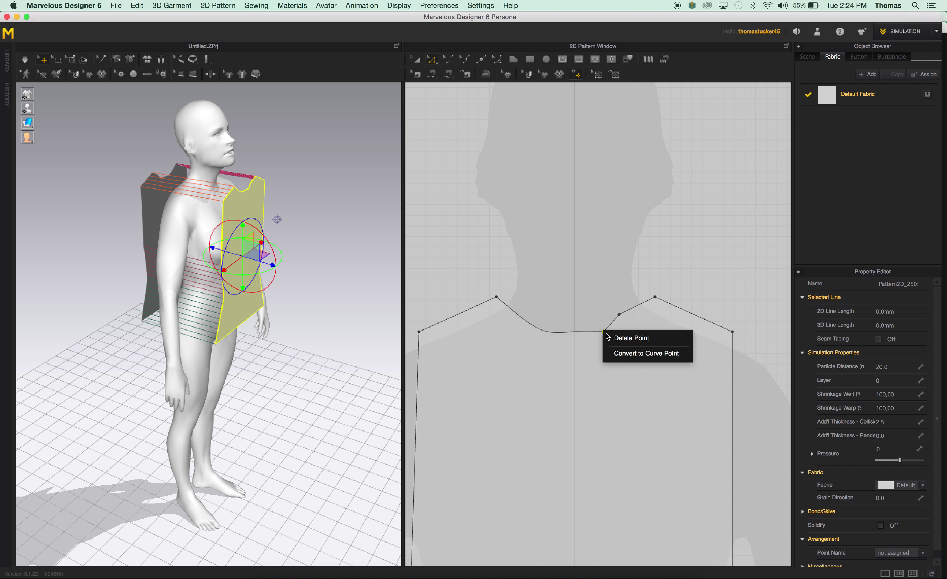
pyautogui.click(620, 352)
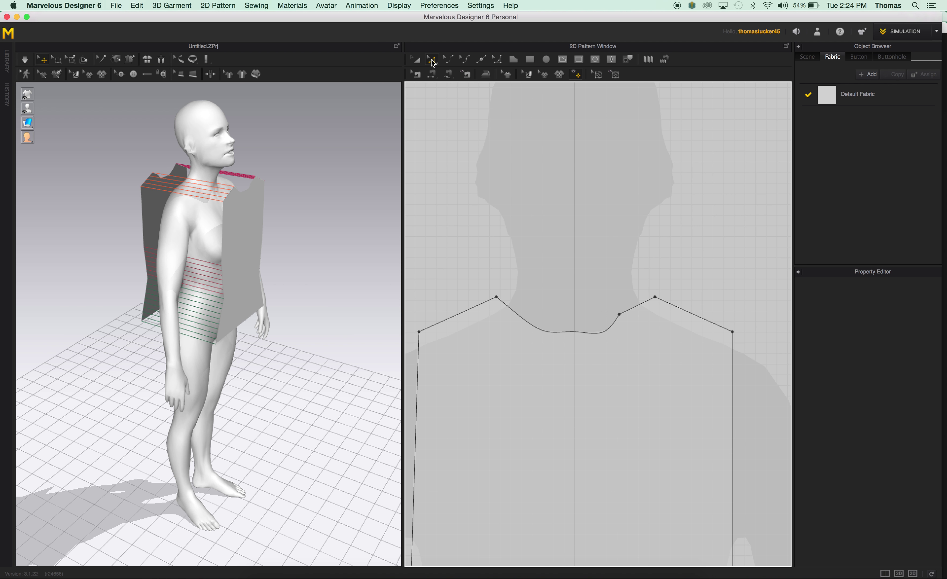
pyautogui.rightClick(619, 315)
pyautogui.click(642, 334)
pyautogui.moveTo(622, 313); pyautogui.dragTo(628, 314)
pyautogui.press('super+z')
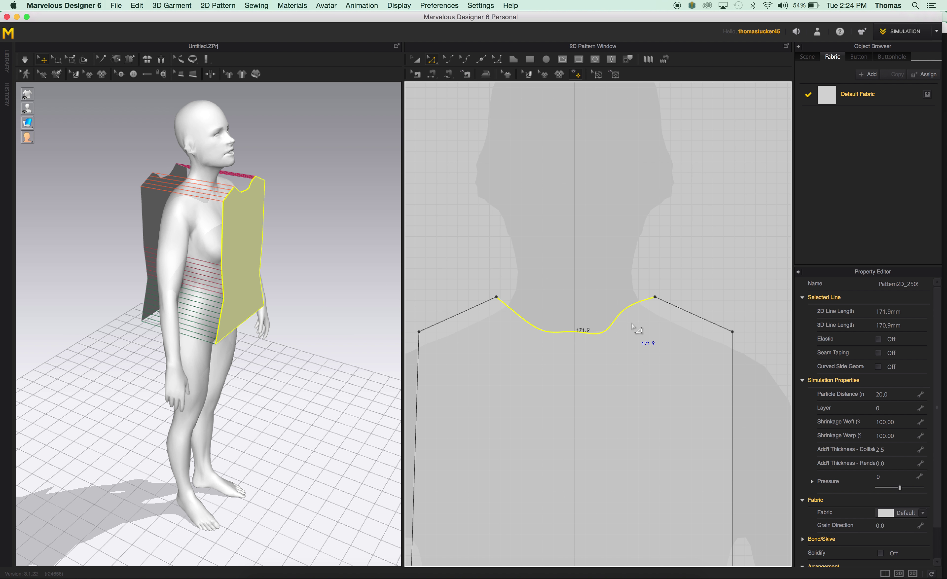
# Step: Convert the five back neckline vertices to curve points for a rounded back neckline
pyautogui.scroll(2, 654, 379)
pyautogui.scroll(-6, 626, 346)
pyautogui.scroll(-1, 618, 330)
pyautogui.scroll(4, 739, 321)
pyautogui.scroll(3, 736, 320)
pyautogui.rightClick(674, 342)
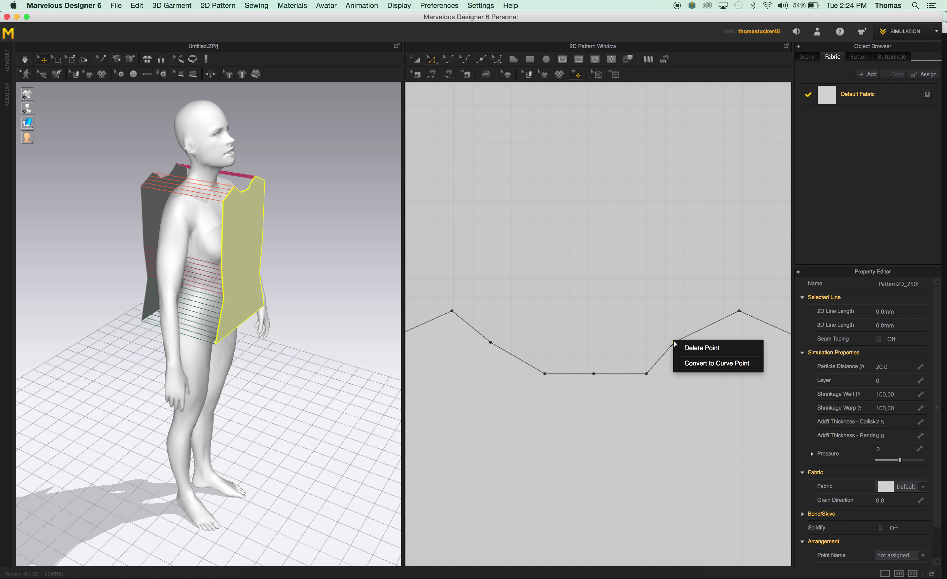
pyautogui.click(699, 368)
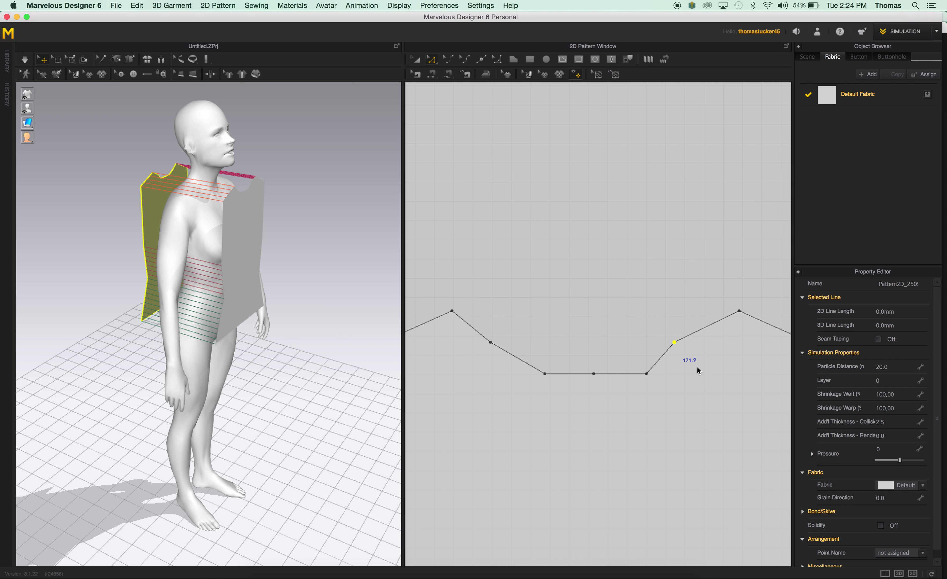
pyautogui.rightClick(646, 374)
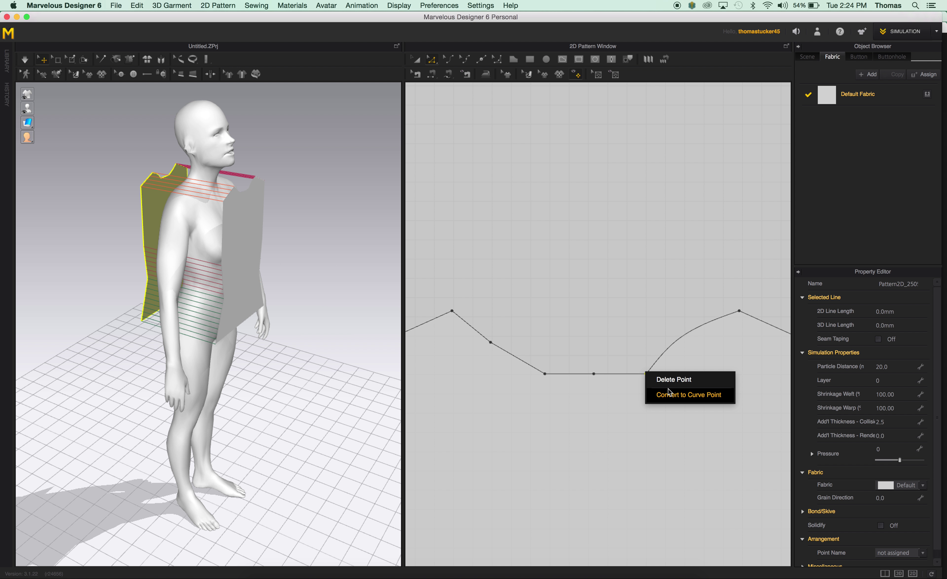
pyautogui.click(661, 390)
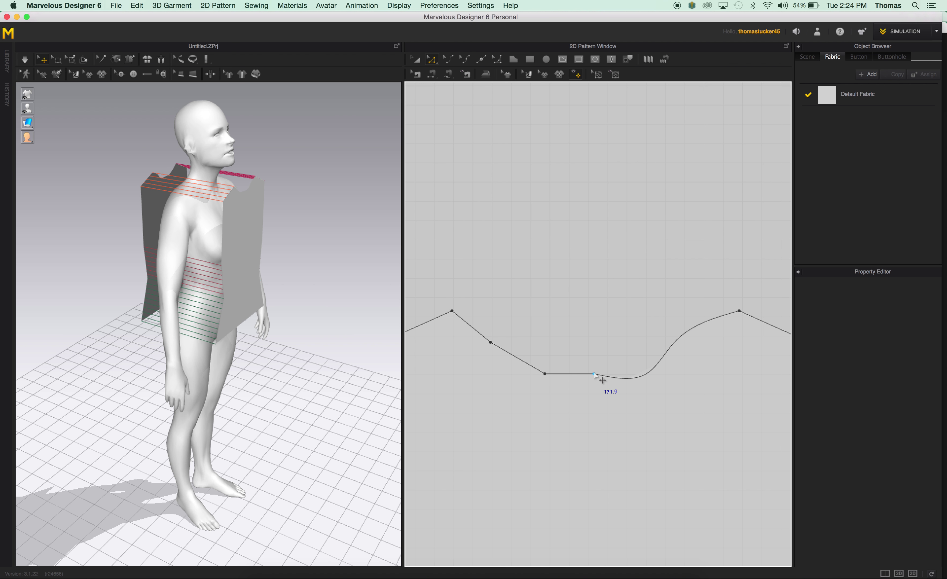
pyautogui.rightClick(594, 374)
pyautogui.click(614, 392)
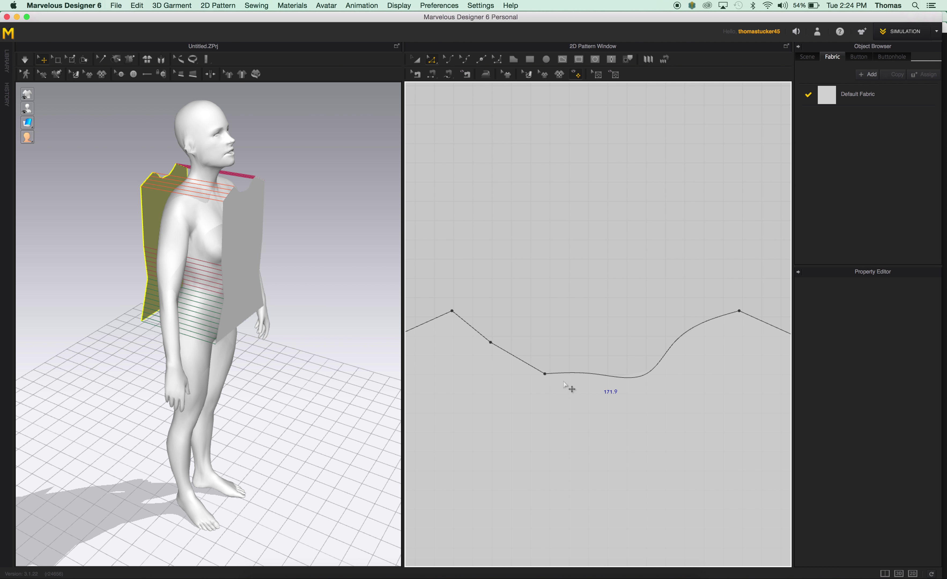
pyautogui.rightClick(544, 374)
pyautogui.click(574, 394)
pyautogui.rightClick(490, 342)
pyautogui.click(519, 363)
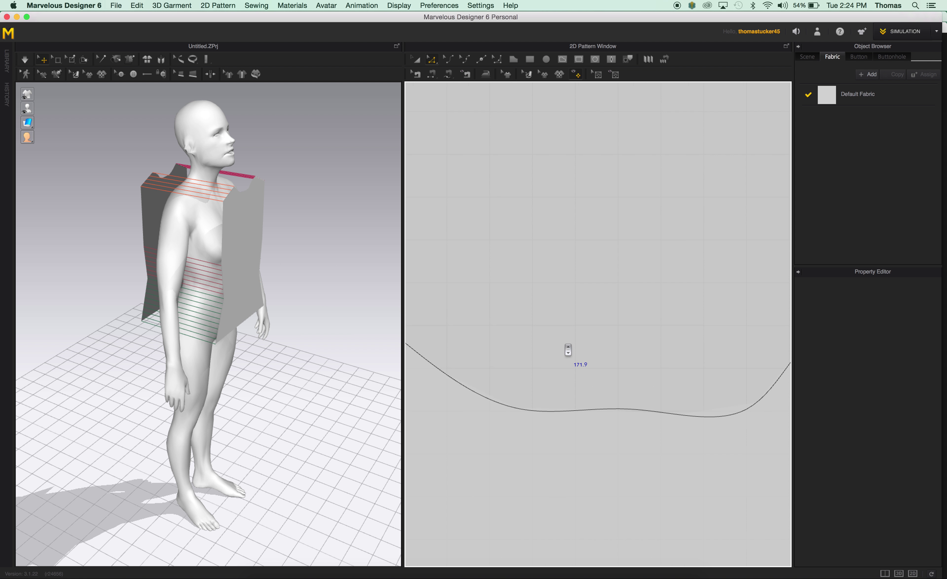
# Step: Convert the four lower side-seam points on the front and back pieces into curve points
pyautogui.scroll(-5, 560, 341)
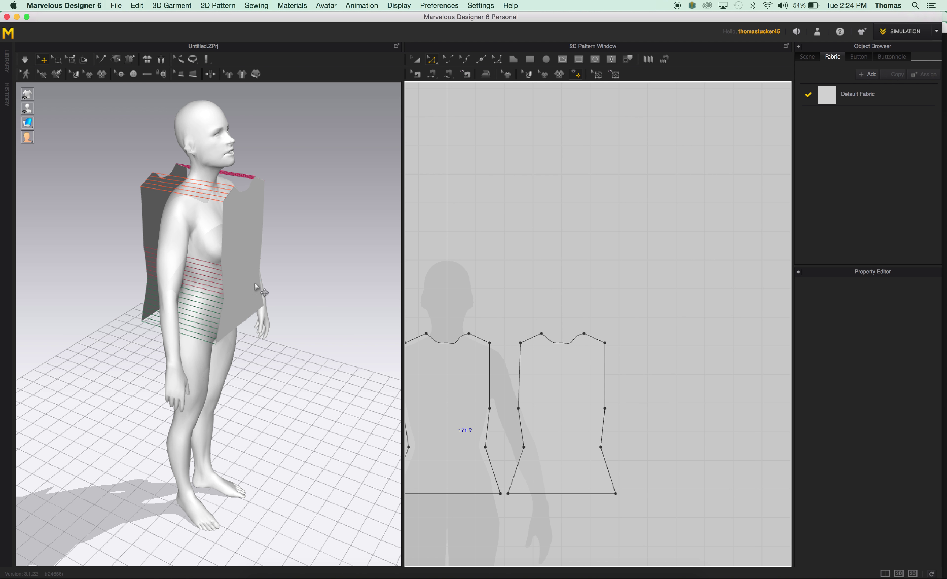
pyautogui.rightClick(485, 448)
pyautogui.click(513, 471)
pyautogui.click(524, 448)
pyautogui.rightClick(523, 448)
pyautogui.click(540, 468)
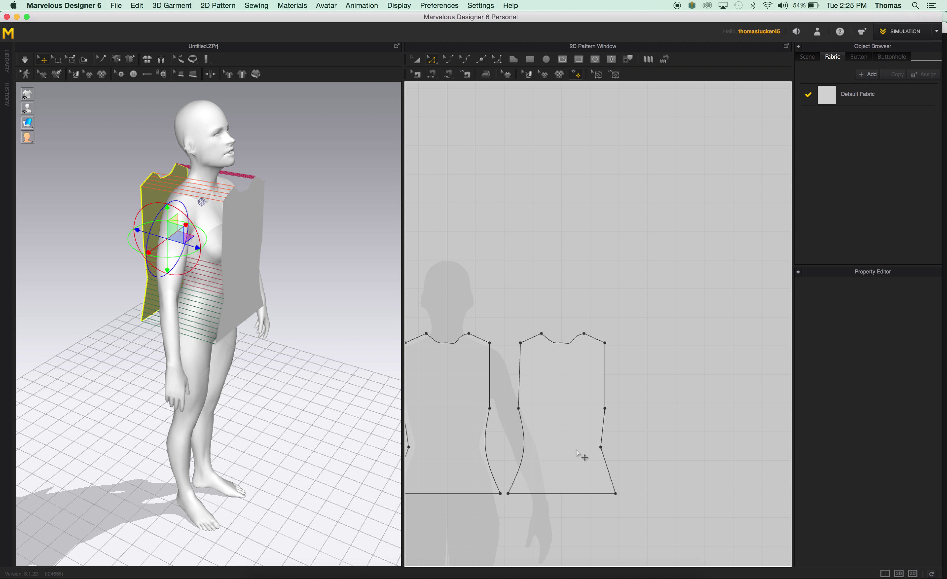
pyautogui.rightClick(601, 448)
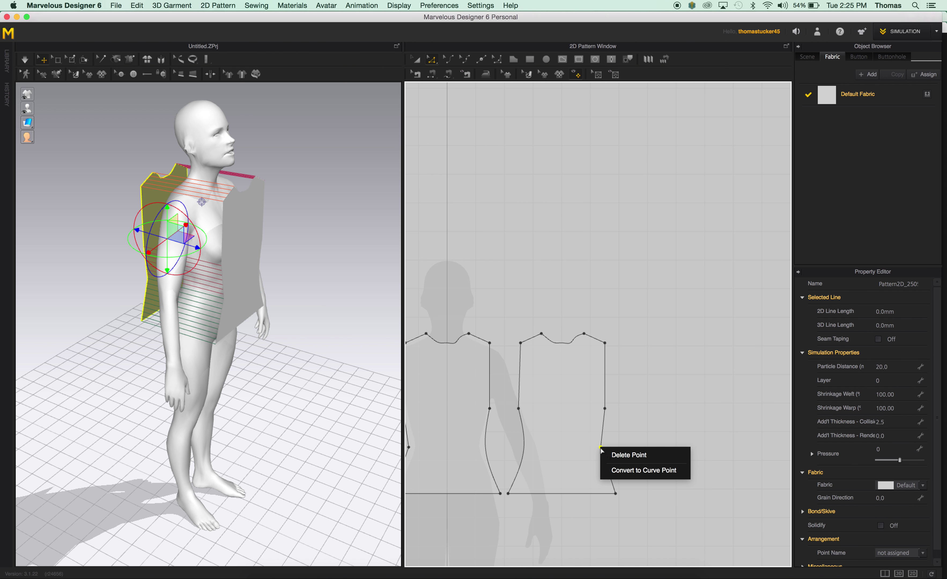
pyautogui.click(626, 470)
pyautogui.scroll(2, 506, 389)
pyautogui.scroll(-2, 490, 384)
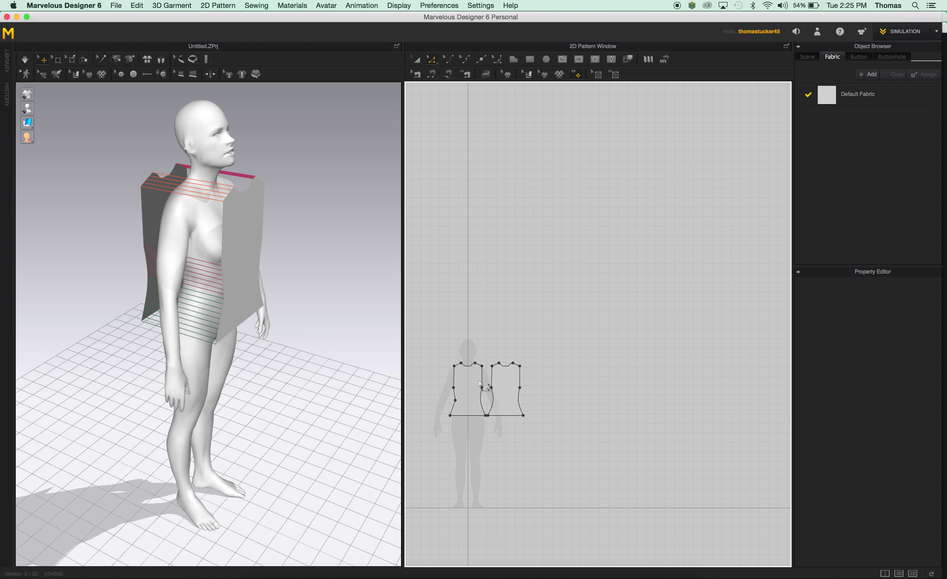
pyautogui.scroll(5, 435, 392)
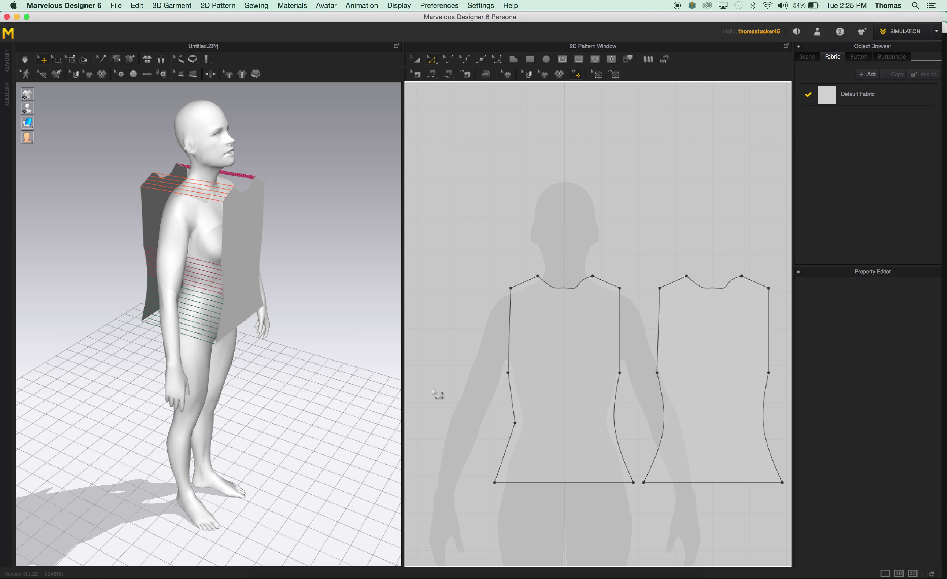
pyautogui.rightClick(514, 422)
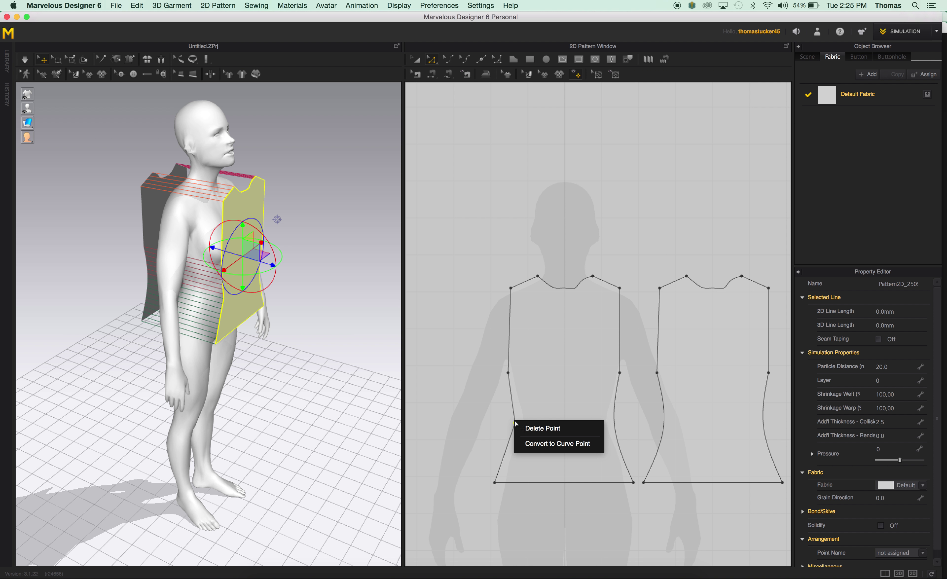
pyautogui.click(552, 444)
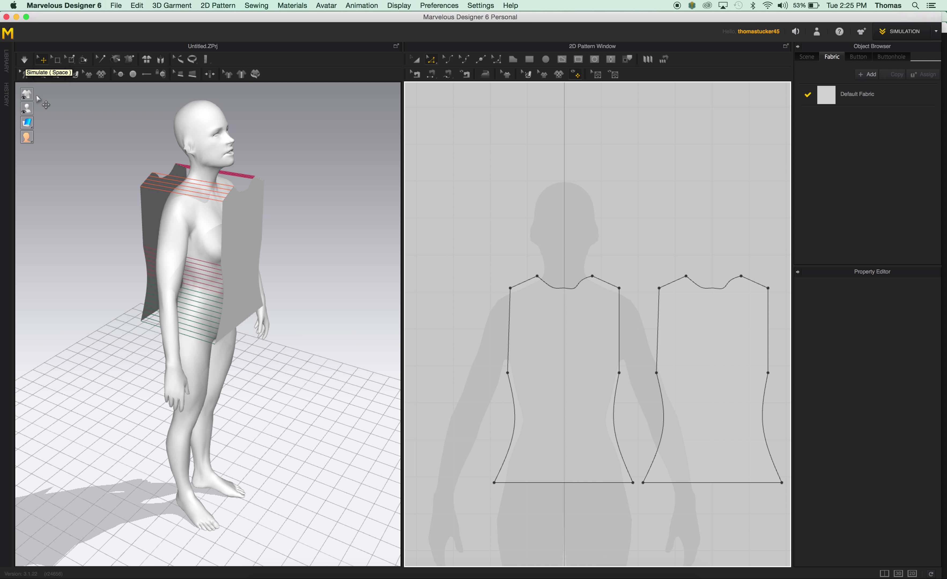
# Step: Simulate the sewn bodice onto the avatar and view the fitted top from the front
pyautogui.click(24, 60)
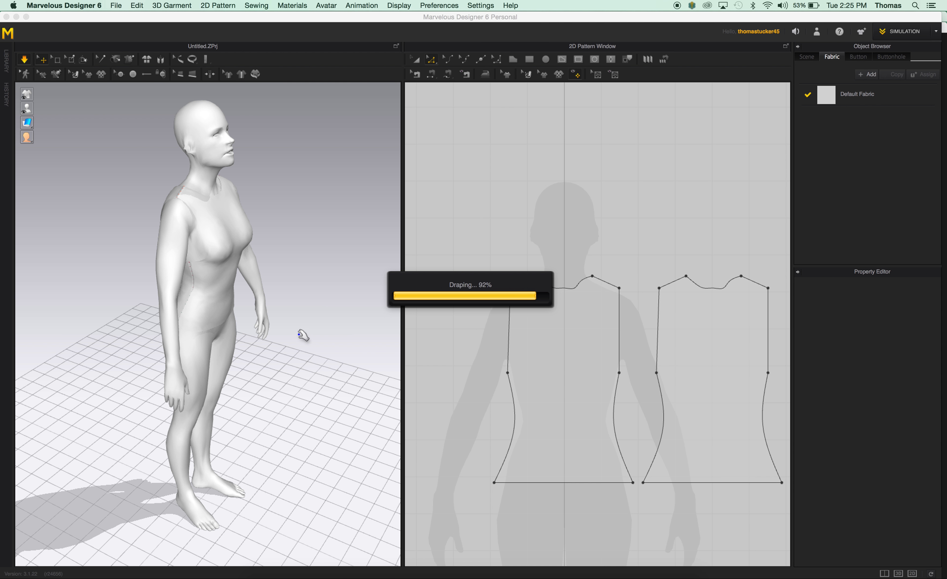
pyautogui.moveTo(288, 341); pyautogui.dragTo(194, 288, button='right')
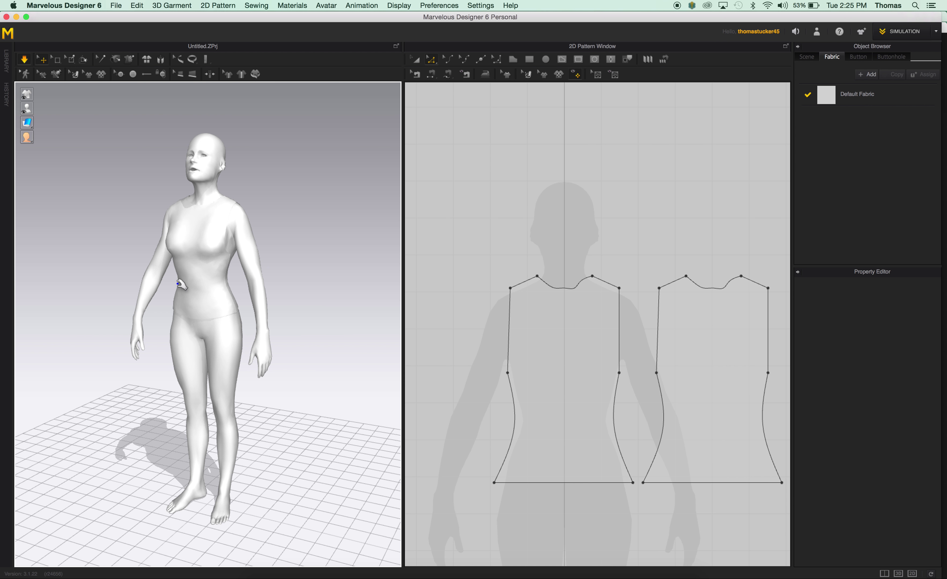
pyautogui.scroll(6, 179, 285)
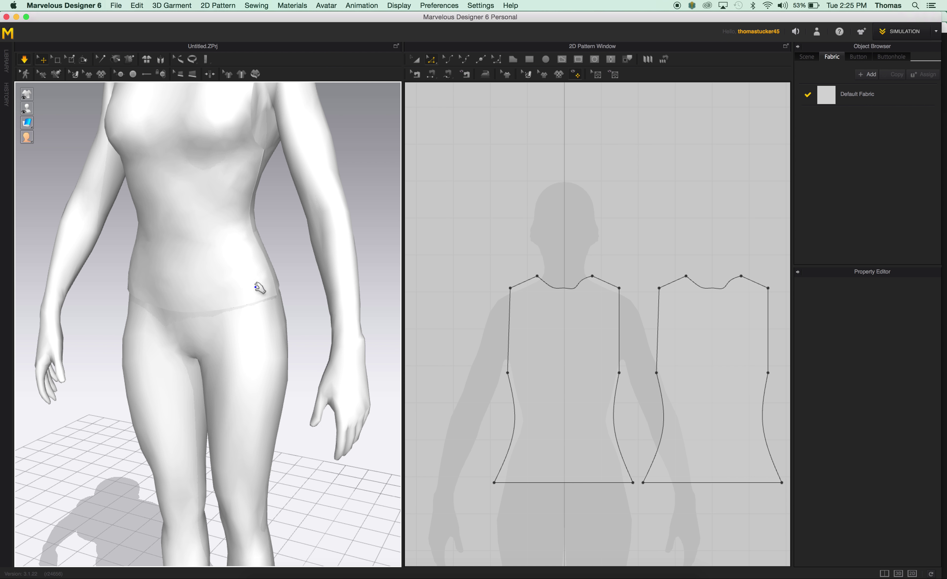
pyautogui.moveTo(277, 269); pyautogui.dragTo(29, 258, button='right')
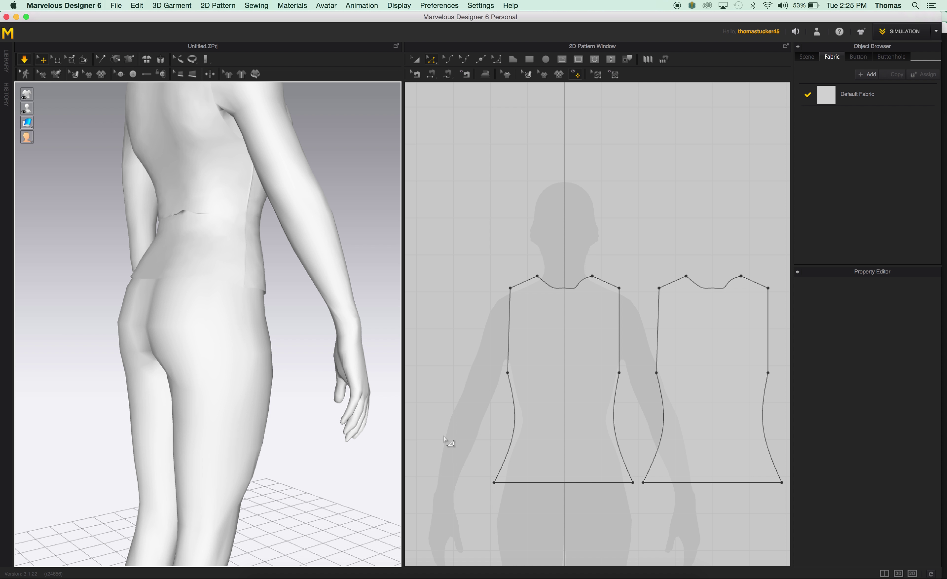
pyautogui.scroll(3, 302, 415)
pyautogui.scroll(-5, 302, 416)
pyautogui.moveTo(91, 329); pyautogui.dragTo(348, 327, button='right')
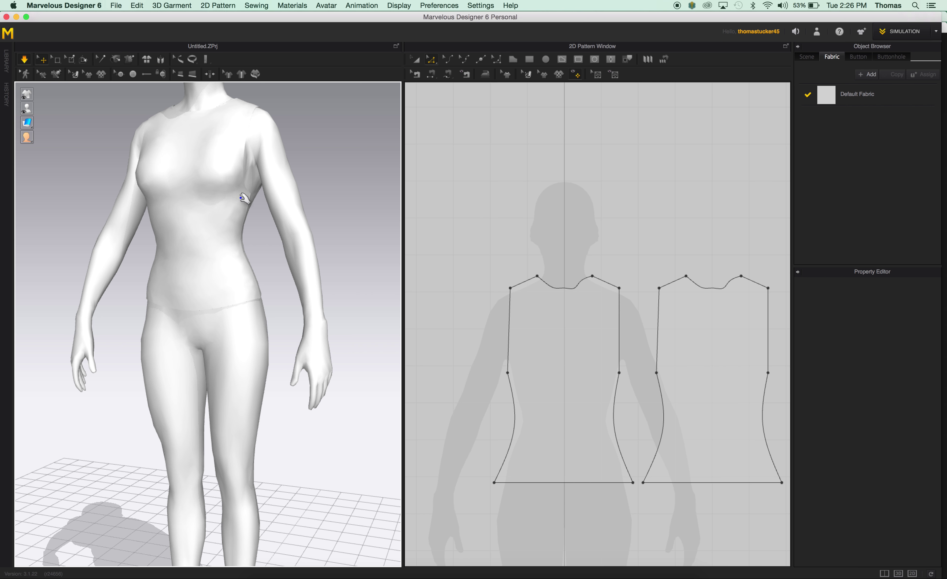